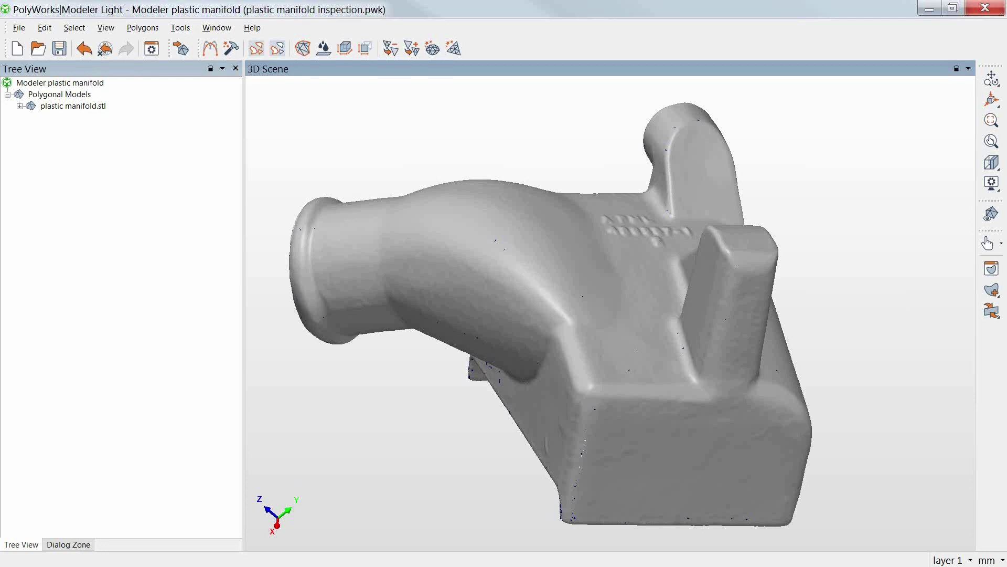
Step: Brush-smooth the vertices on the manifold's curved pipe with the round 70-pixel brush at 30% intensity, preserving features
left_click_drag(745, 358, 571, 258)
middle_click_drag(650, 288, 594, 221)
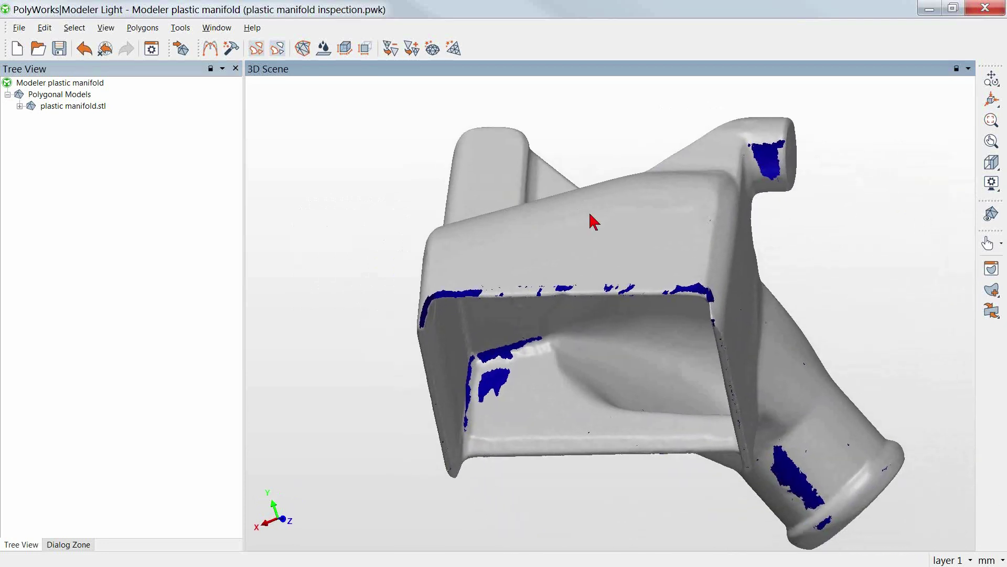
left_click_drag(590, 214, 738, 355)
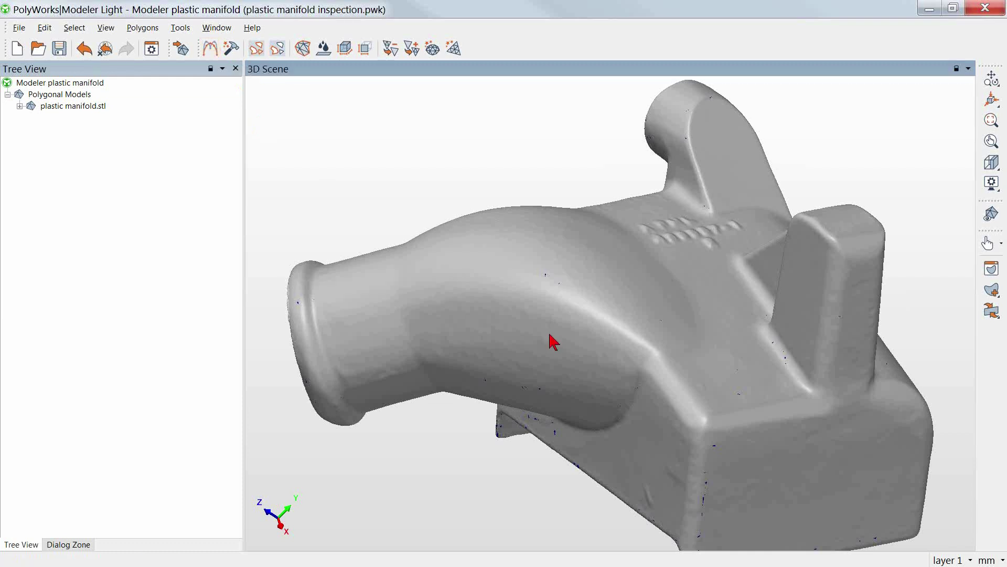
middle_click_drag(555, 333, 569, 324)
right_click_drag(569, 324, 567, 287)
left_click_drag(567, 287, 569, 285)
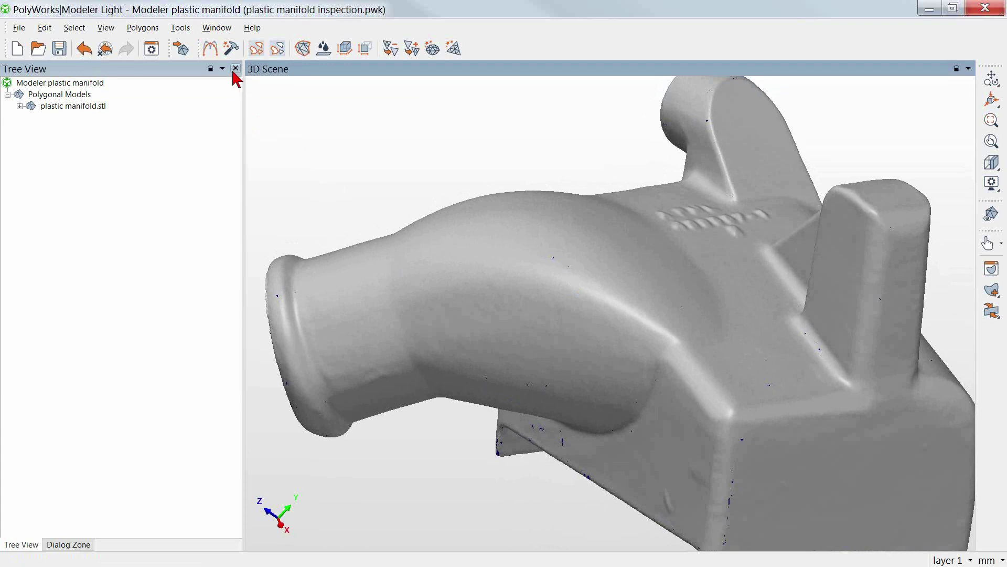
left_click(210, 48)
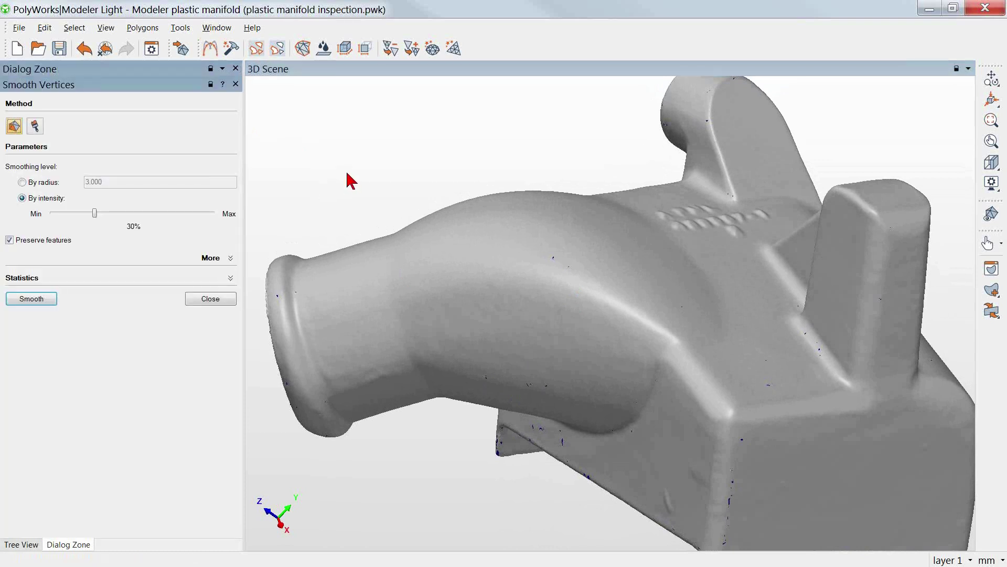
left_click(35, 126)
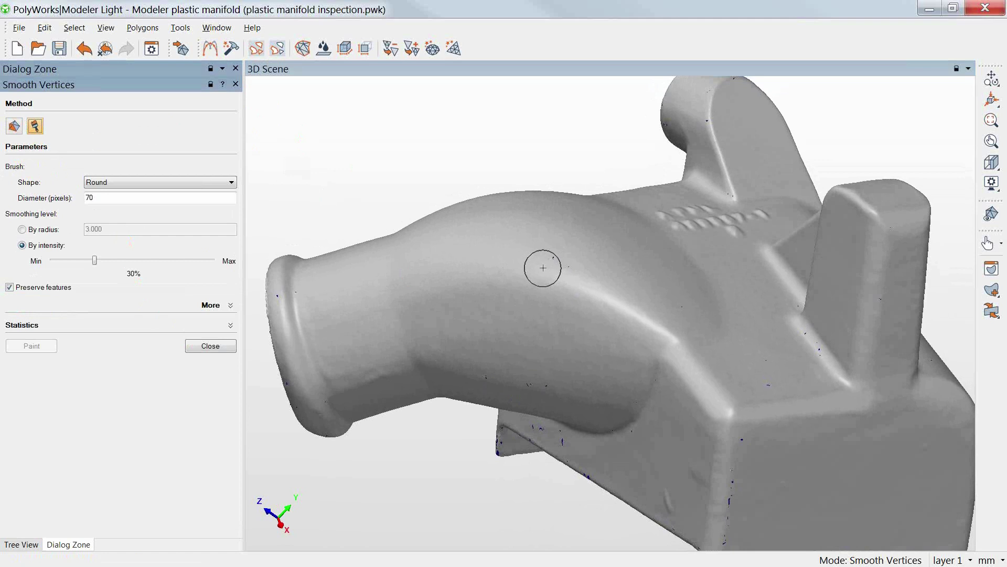
left_click_drag(566, 285, 487, 258)
left_click_drag(578, 314, 467, 293)
left_click_drag(562, 337, 462, 335)
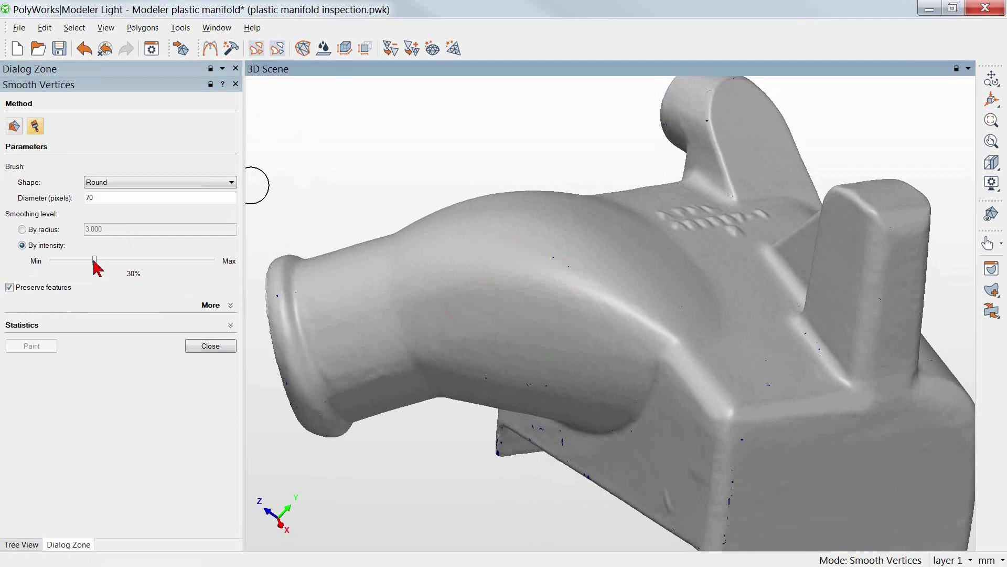
Step: Raise the brush smoothing intensity to 100% and paint over the pipe's neck area
left_click_drag(95, 260, 236, 284)
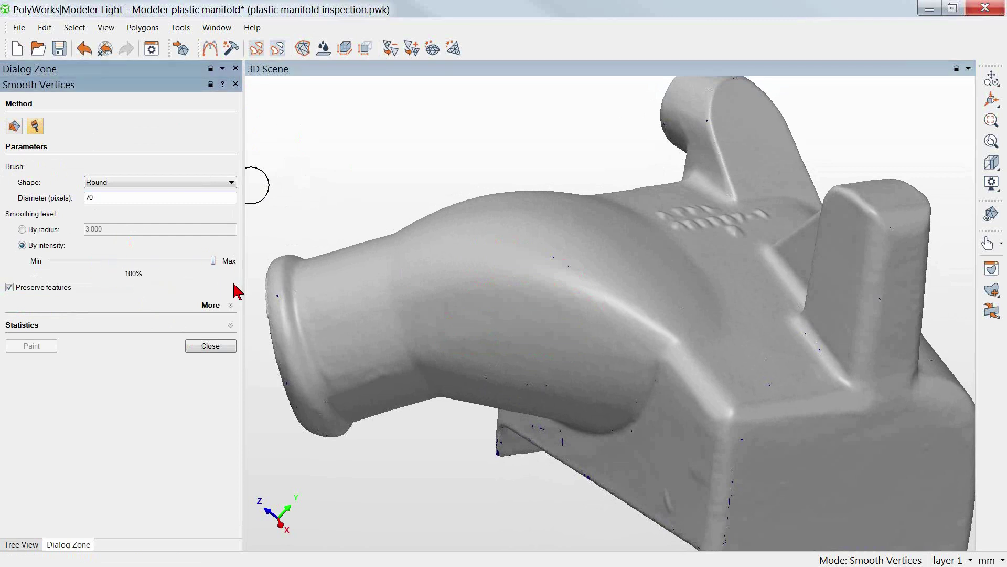
mouse_move(389, 345)
left_mouse_down()
mouse_move(360, 380)
mouse_move(348, 333)
mouse_move(437, 290)
left_mouse_up()
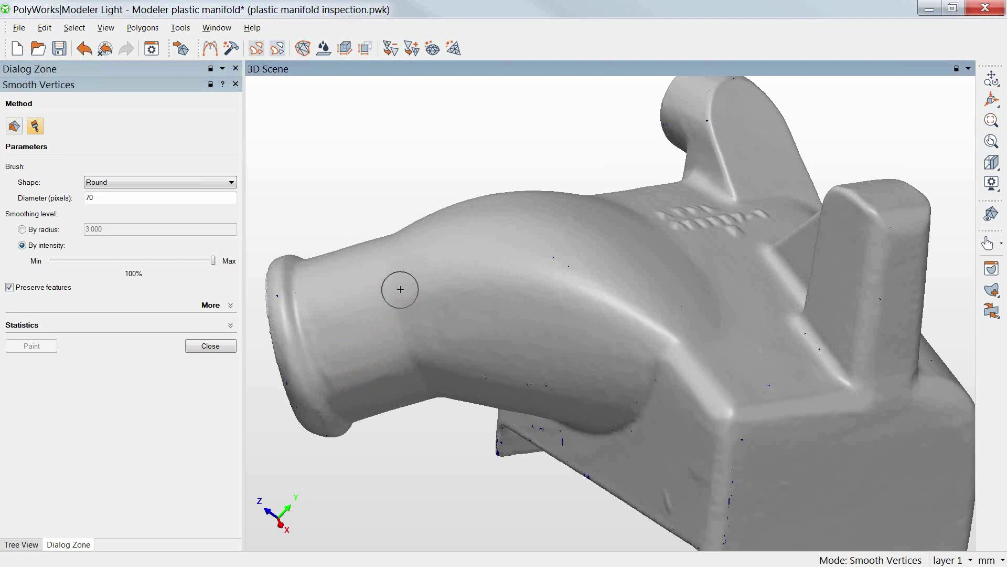
left_click(231, 305)
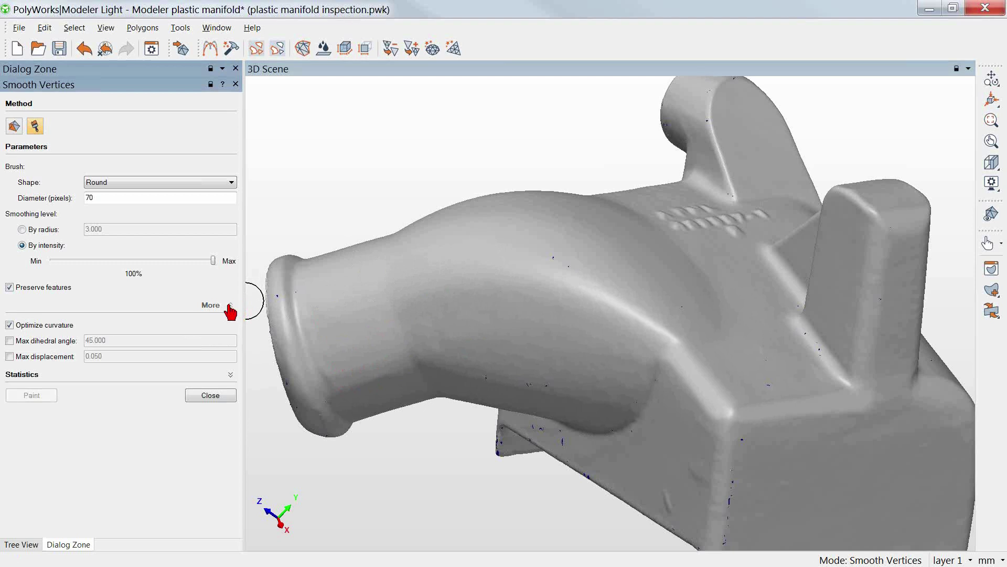
left_click(38, 360)
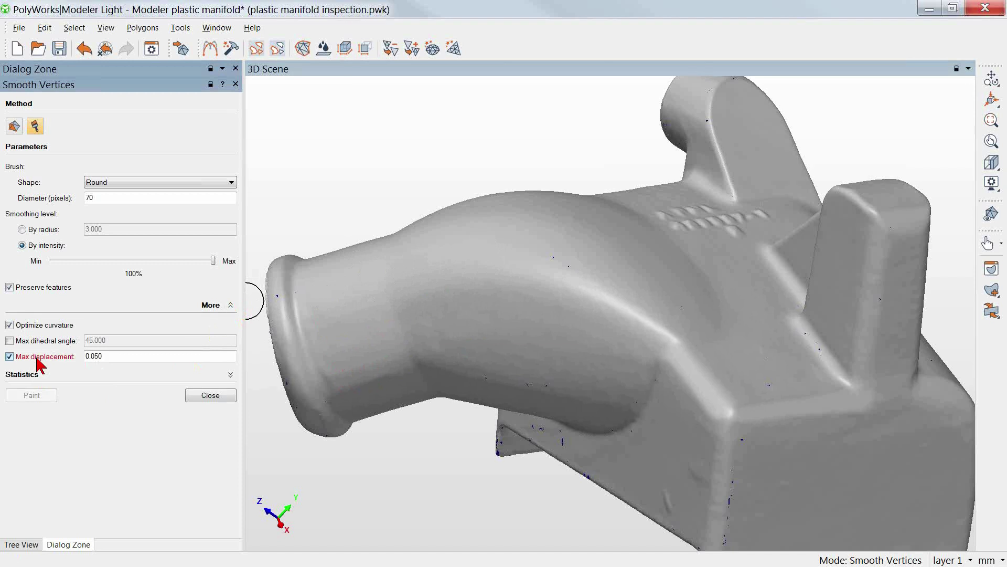
left_click(37, 359)
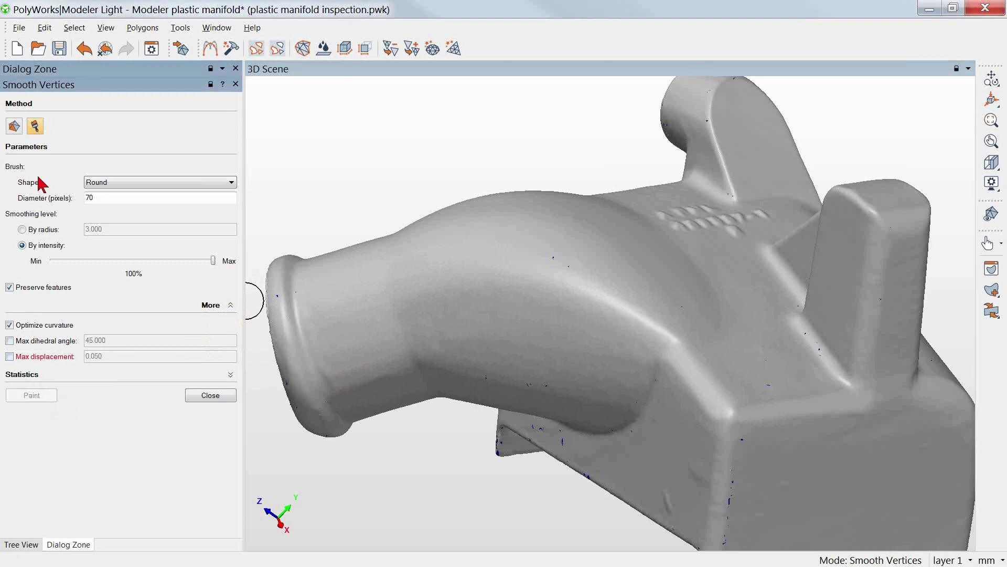
Step: Smooth the whole polygonal model at 100% intensity with feature preservation and curvature optimization, and finish smoothing
left_click(14, 126)
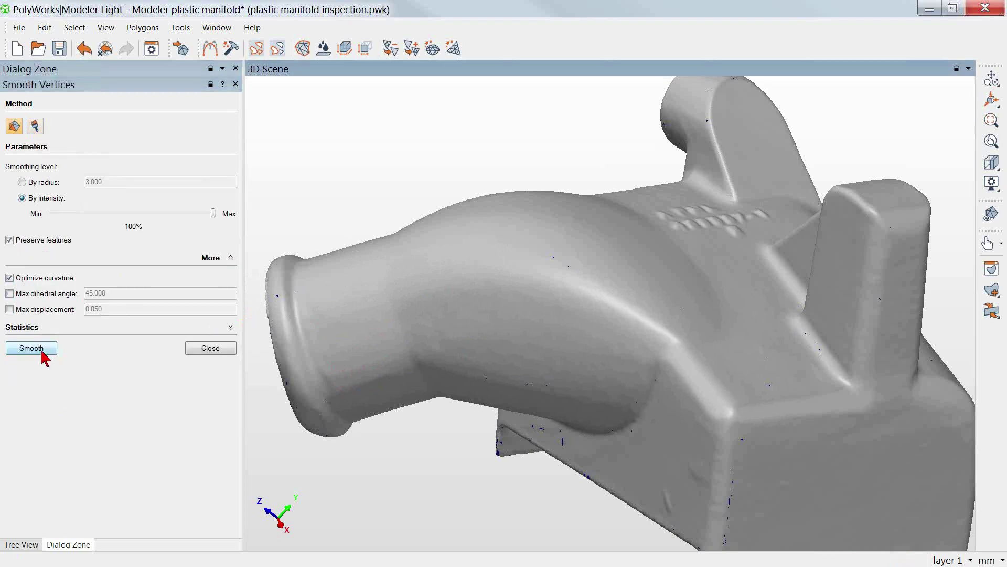
left_click(39, 352)
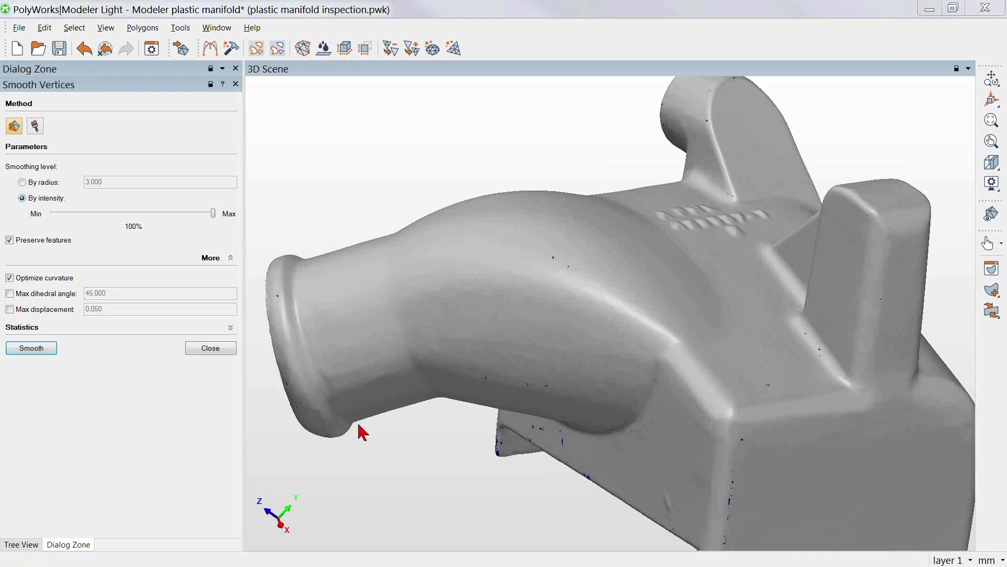
left_click(207, 348)
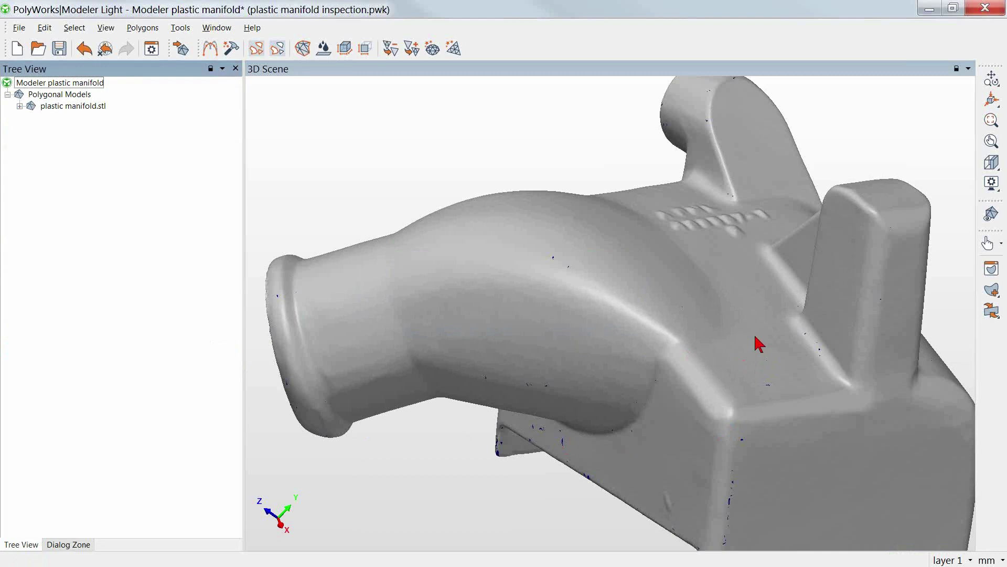
Step: Brush-select the triangles covering the raised lettering on the manifold's upper face and reconstruct that area as a clean surface
middle_click_drag(749, 315, 700, 335)
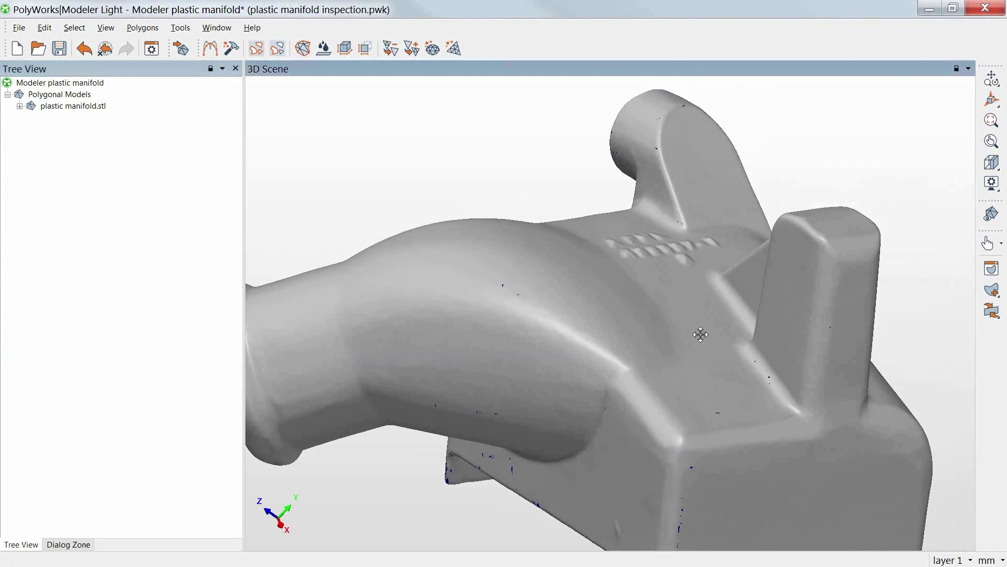
left_click_drag(699, 319, 696, 359)
right_click_drag(742, 312, 736, 324)
right_click_drag(776, 230, 754, 548)
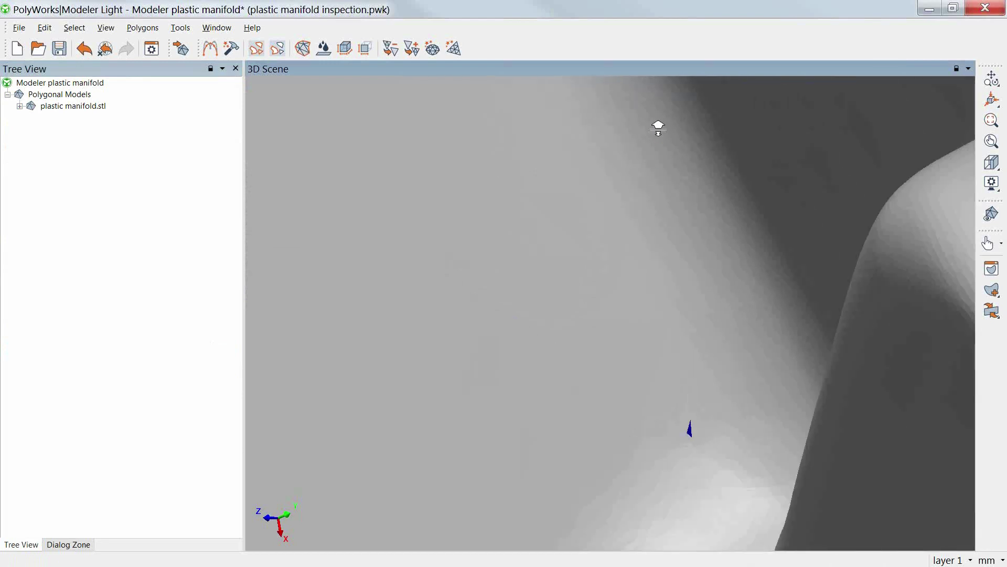
right_click_drag(659, 128, 650, 560)
middle_click_drag(733, 484, 745, 537)
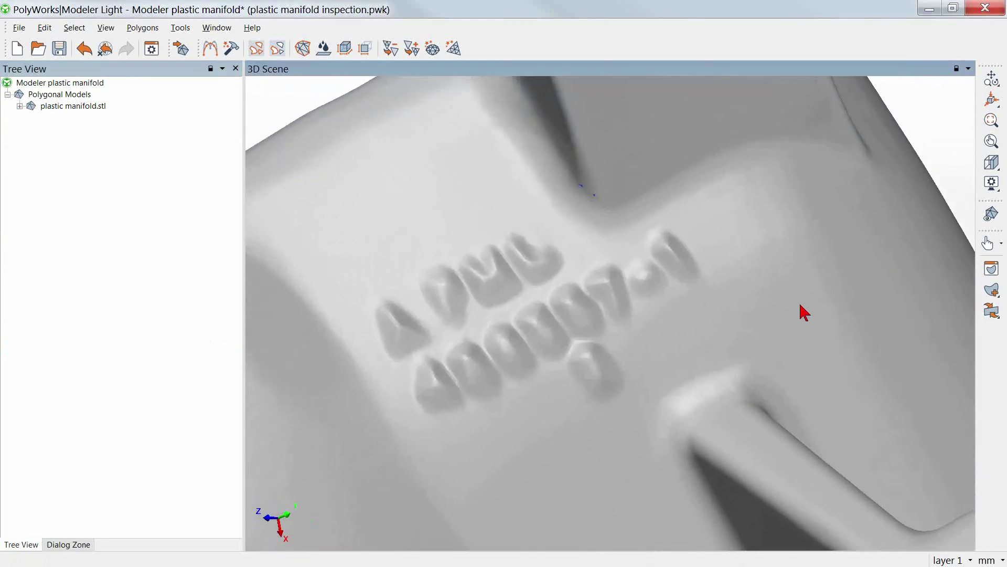
left_click_drag(800, 306, 782, 335)
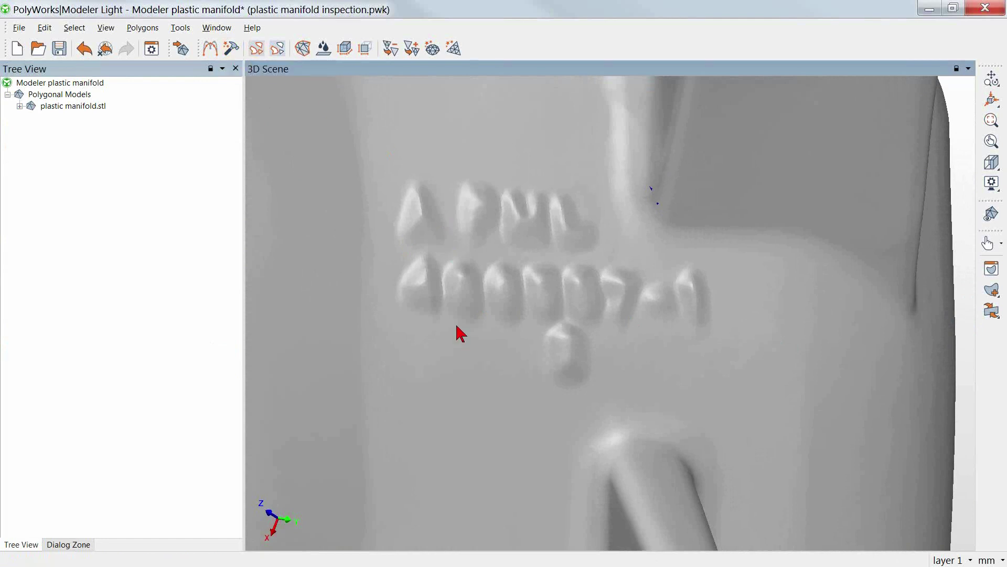
key("space")
scroll(422, 200, "up", 3)
mouse_move(421, 198)
left_mouse_down()
mouse_move(430, 264)
mouse_move(524, 344)
mouse_move(699, 303)
mouse_move(575, 300)
mouse_move(554, 233)
mouse_move(477, 168)
mouse_move(527, 286)
mouse_move(434, 181)
mouse_move(422, 273)
mouse_move(519, 362)
mouse_move(570, 238)
mouse_move(544, 252)
mouse_move(548, 273)
left_mouse_up()
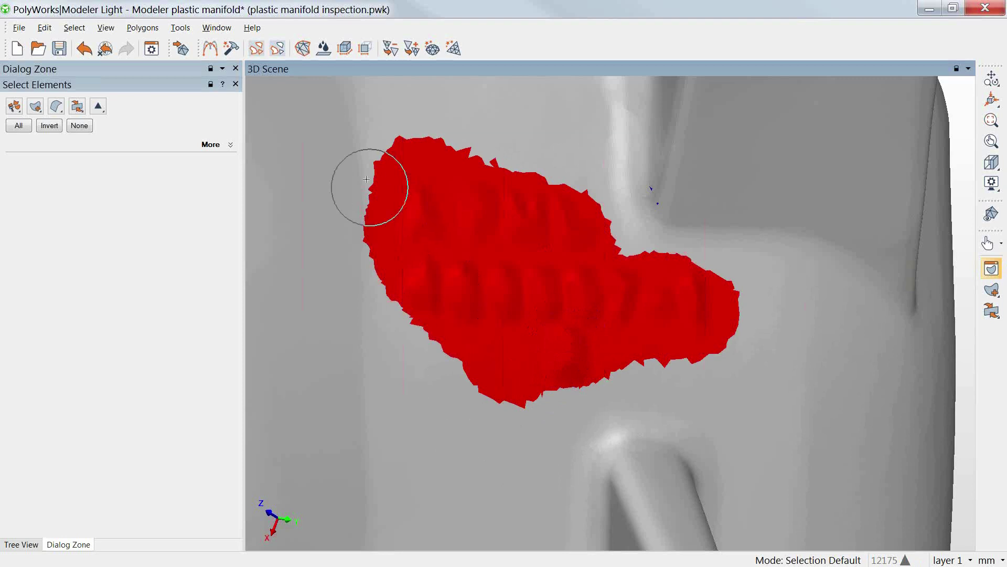
left_click(234, 51)
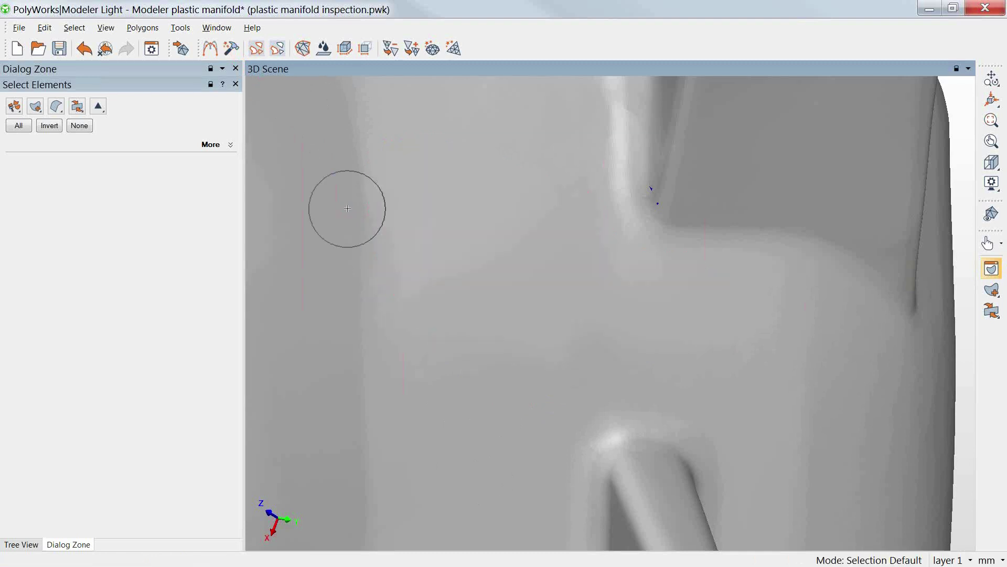
key("Escape")
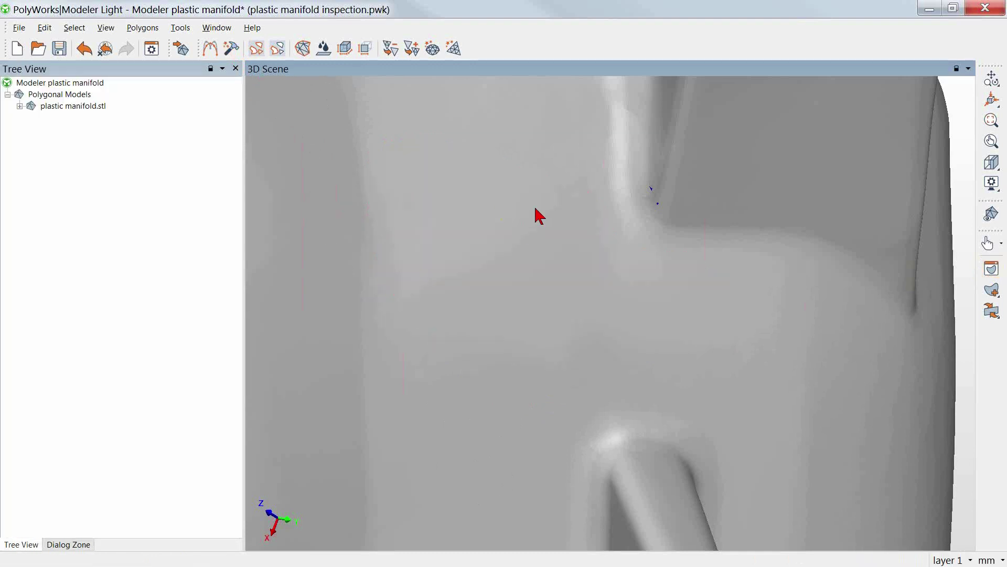
Step: Interactively fill the single-boundary hole in the side of the small cylindrical boss
right_click_drag(536, 209, 616, 486)
left_click_drag(616, 486, 610, 419)
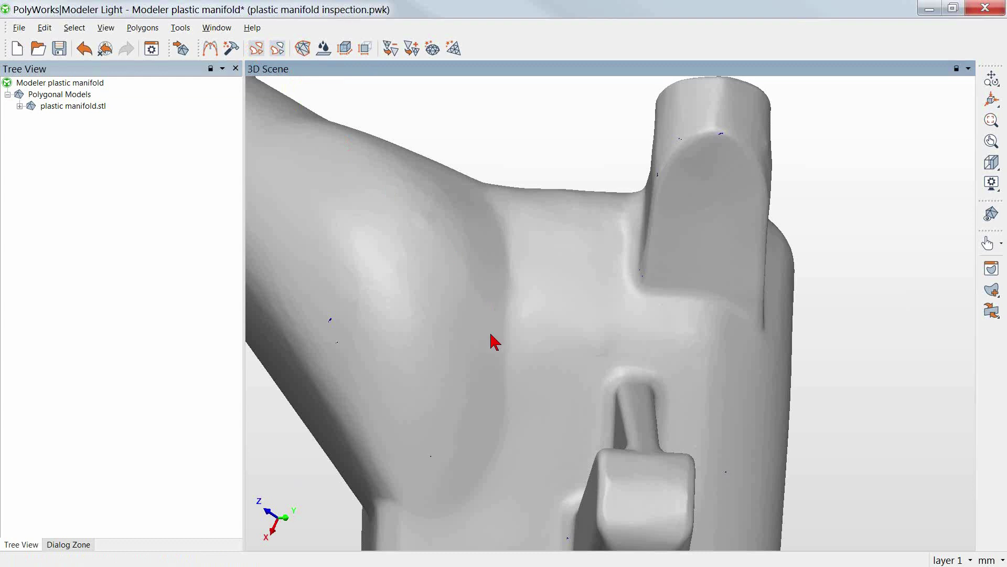
scroll(513, 320, "down", 5)
left_click_drag(513, 320, 444, 289)
middle_click_drag(444, 290, 434, 288)
right_click_drag(502, 313, 495, 245)
middle_click_drag(496, 246, 526, 278)
left_click_drag(526, 278, 506, 281)
middle_click_drag(506, 281, 584, 273)
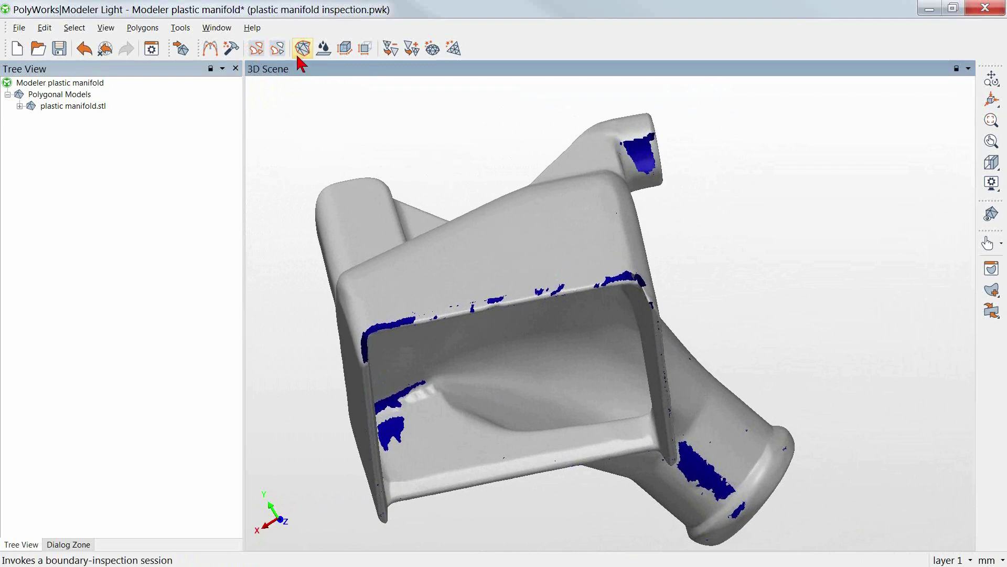
left_click(282, 51)
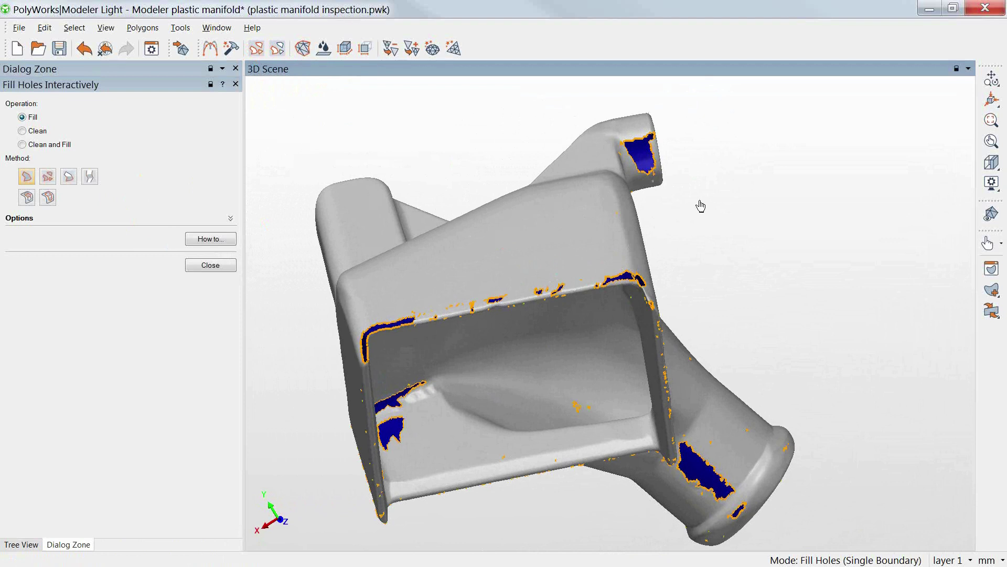
left_click(667, 159)
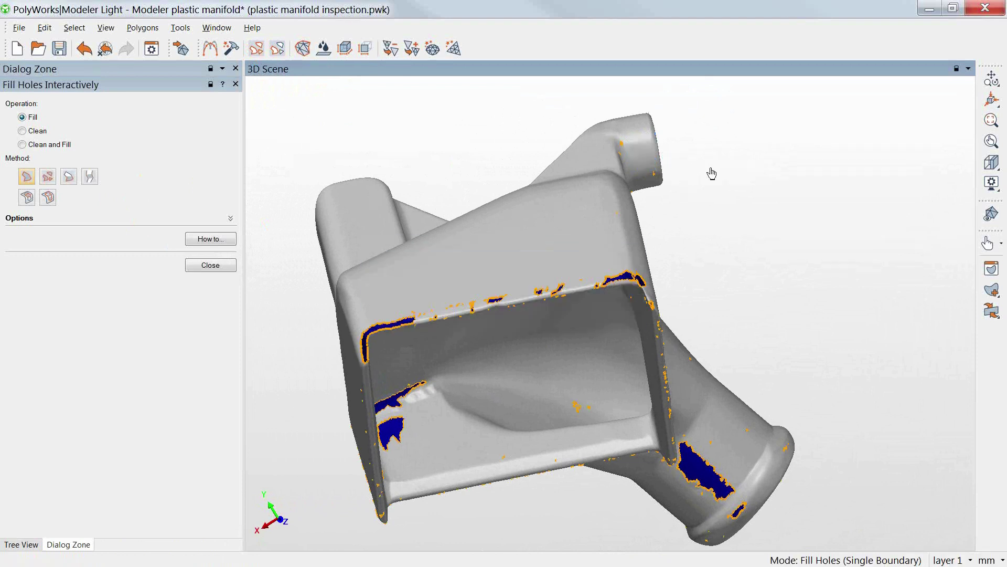
Step: Partially fill the large hole near the pipe's flanged end, closing only the section toward the box opening
mouse_move(749, 464)
middle_mouse_down()
mouse_move(738, 469)
mouse_move(690, 299)
middle_mouse_up()
right_click_drag(665, 408, 676, 42)
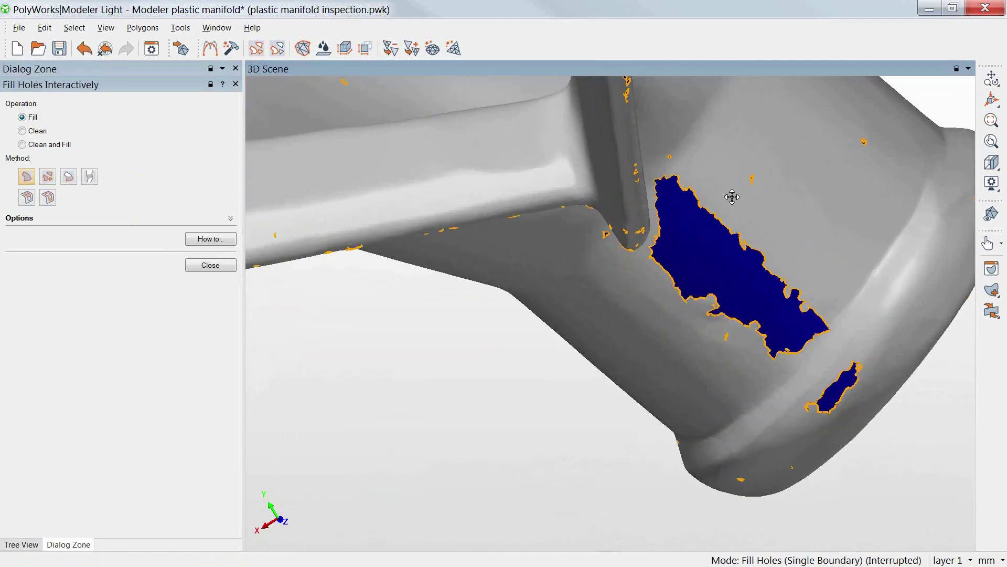
middle_click_drag(731, 196, 684, 211)
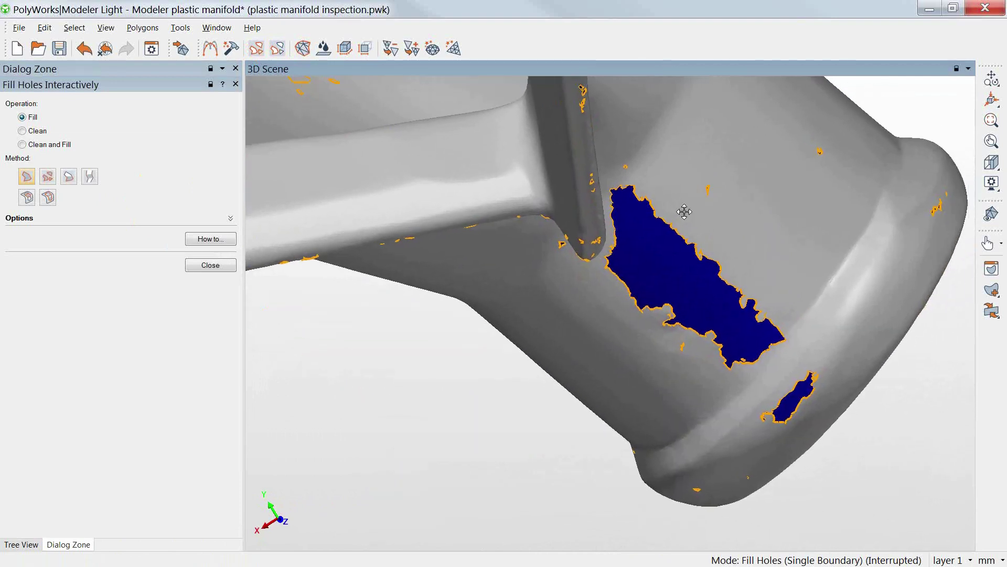
left_click(69, 179)
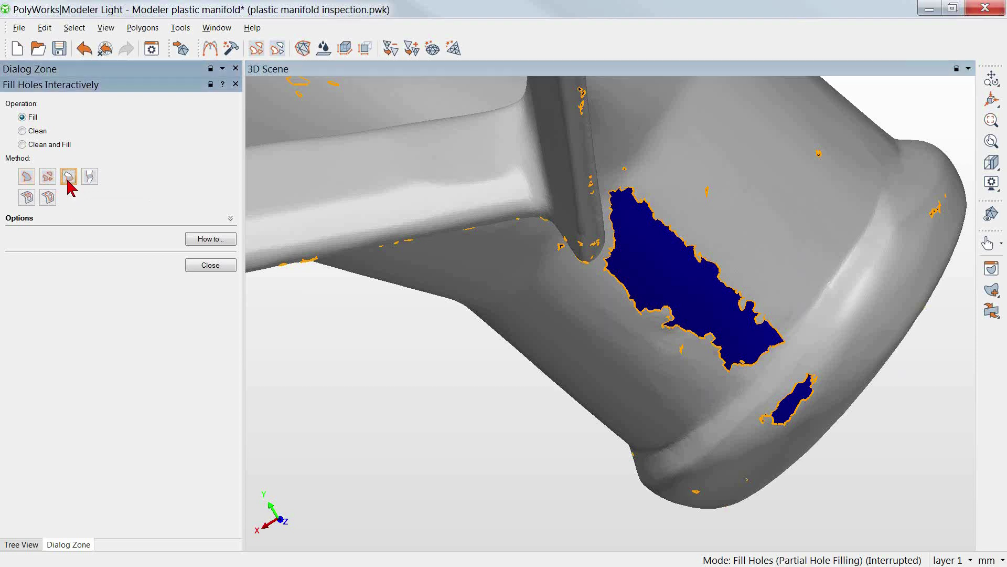
key("space")
left_click(635, 305)
left_click(693, 245)
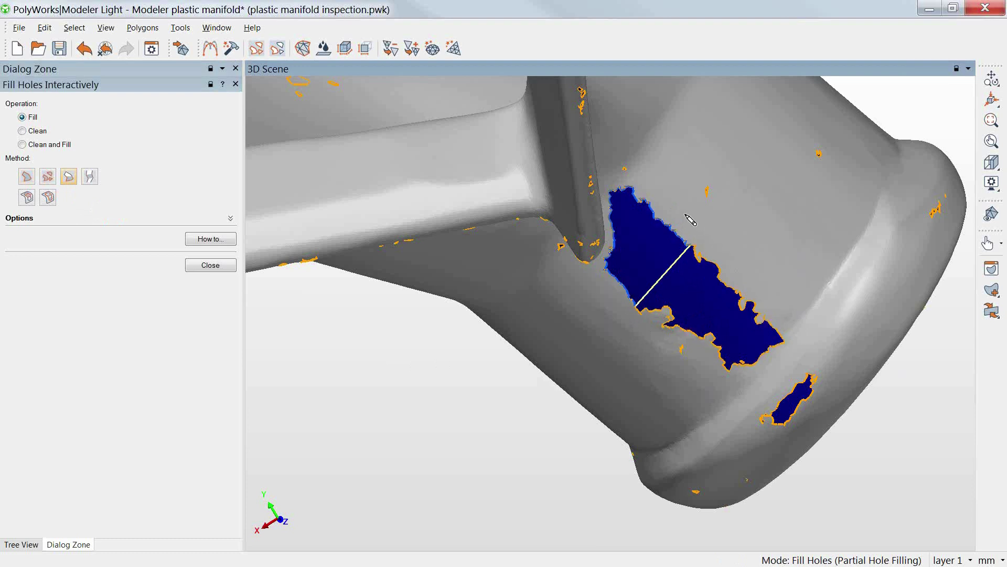
left_click(683, 214)
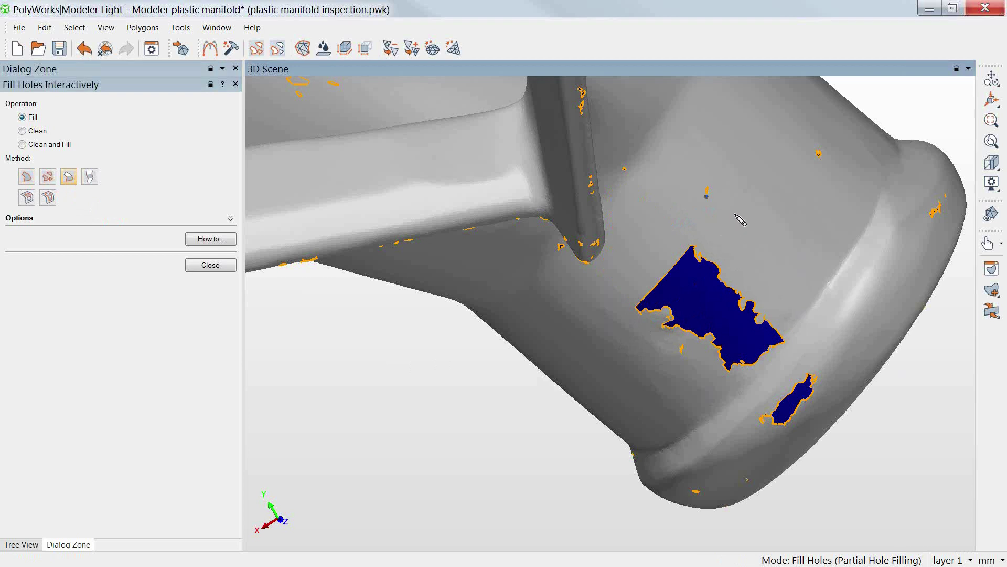
key("Escape")
Step: Automatically fill all remaining holes and gaps with a 20 mm maximum distance and curvature-based filling, and inspect the repaired manifold
right_click_drag(719, 157, 715, 526)
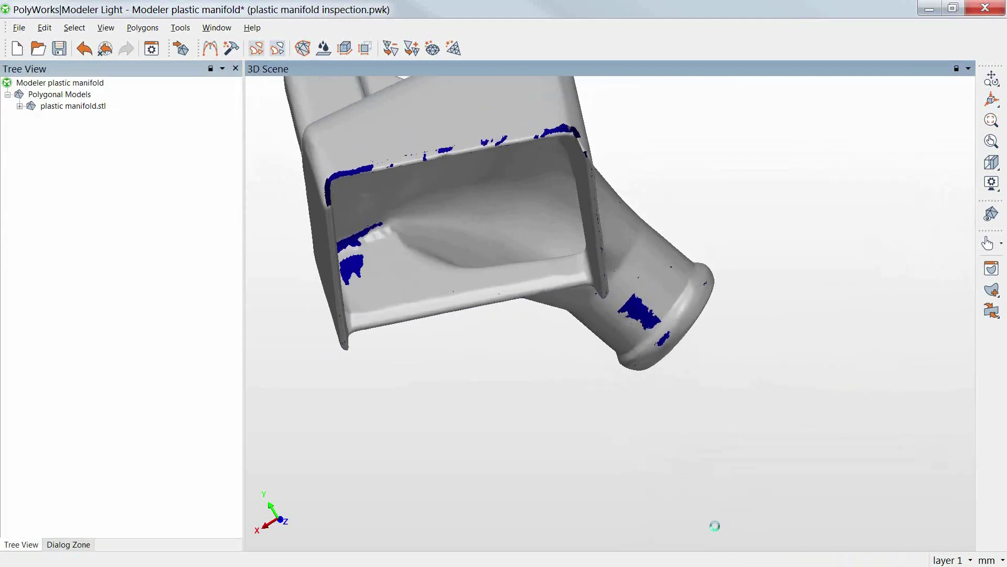
middle_click_drag(656, 183, 731, 312)
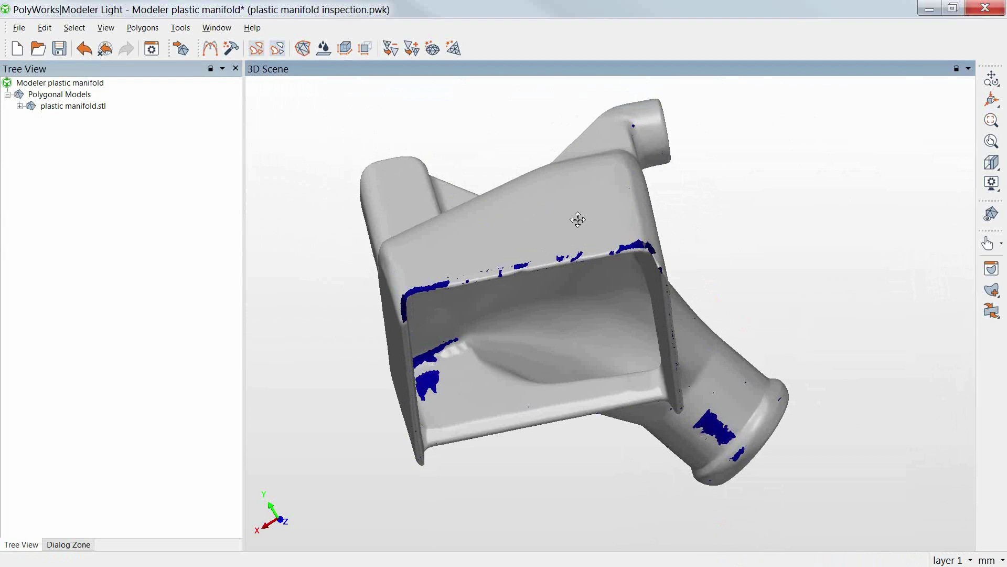
left_click(257, 50)
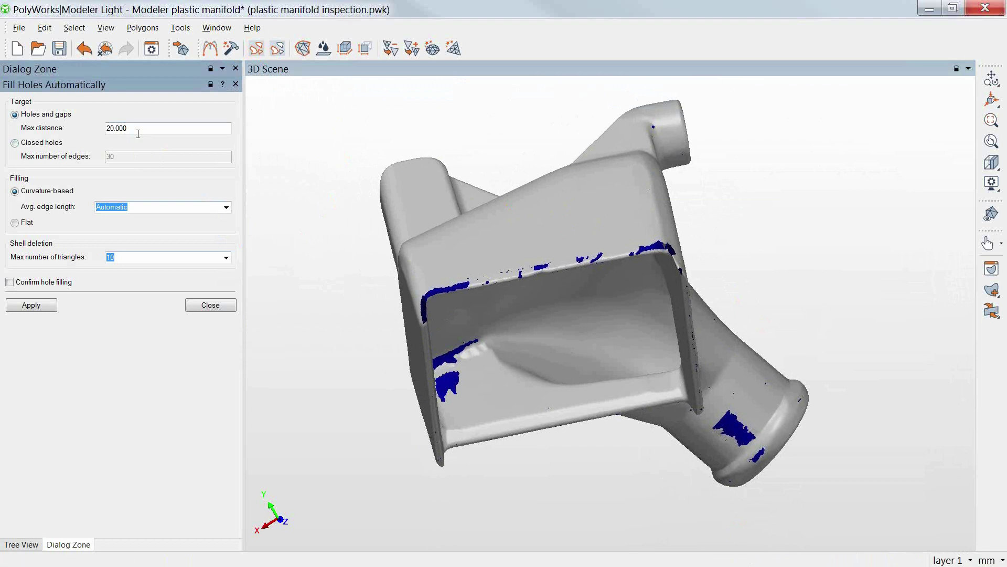
left_click(31, 306)
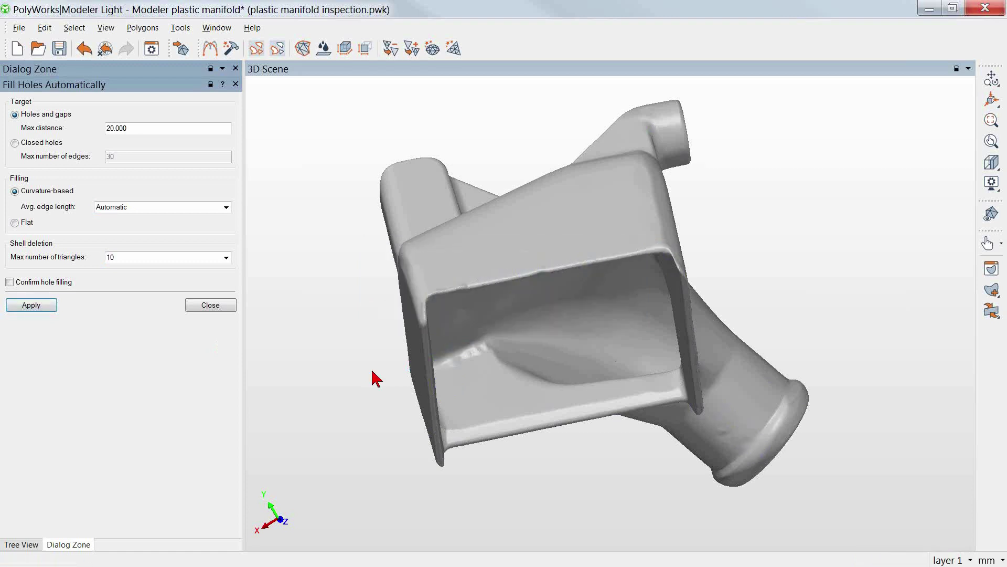
left_click(208, 305)
left_click_drag(742, 337, 787, 391)
middle_click_drag(783, 390, 691, 286)
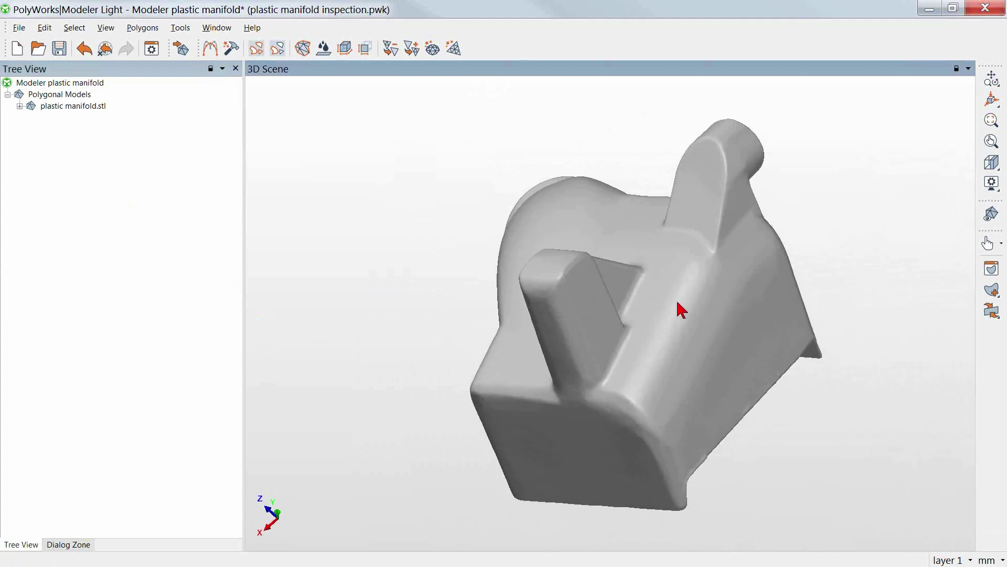
Step: Run a boundary inspection on the manifold mesh and examine the highlighted boundary triangles up close
left_click_drag(536, 322, 484, 254)
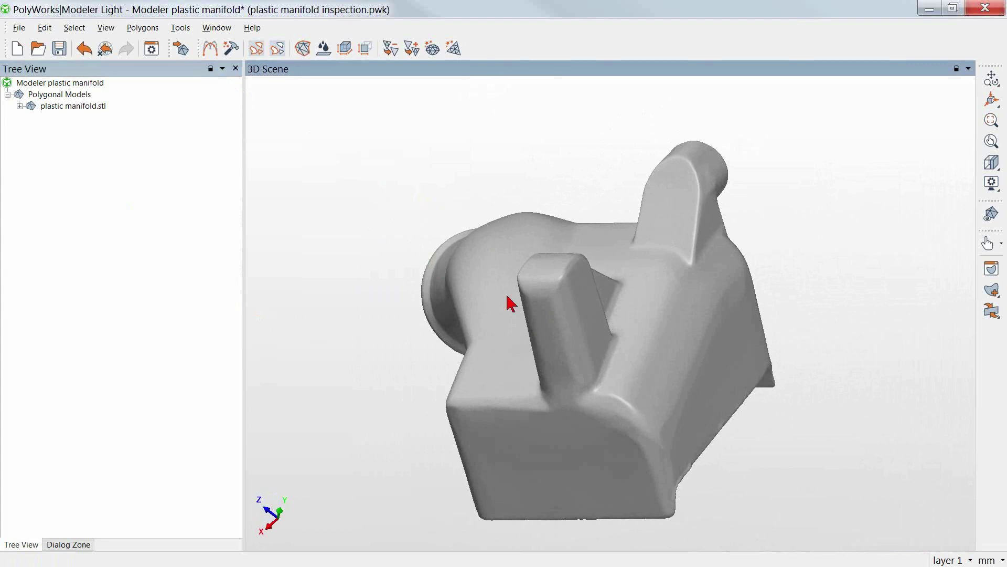
middle_click_drag(541, 305, 577, 286)
left_click_drag(580, 287, 666, 276)
left_click_drag(656, 338, 719, 361)
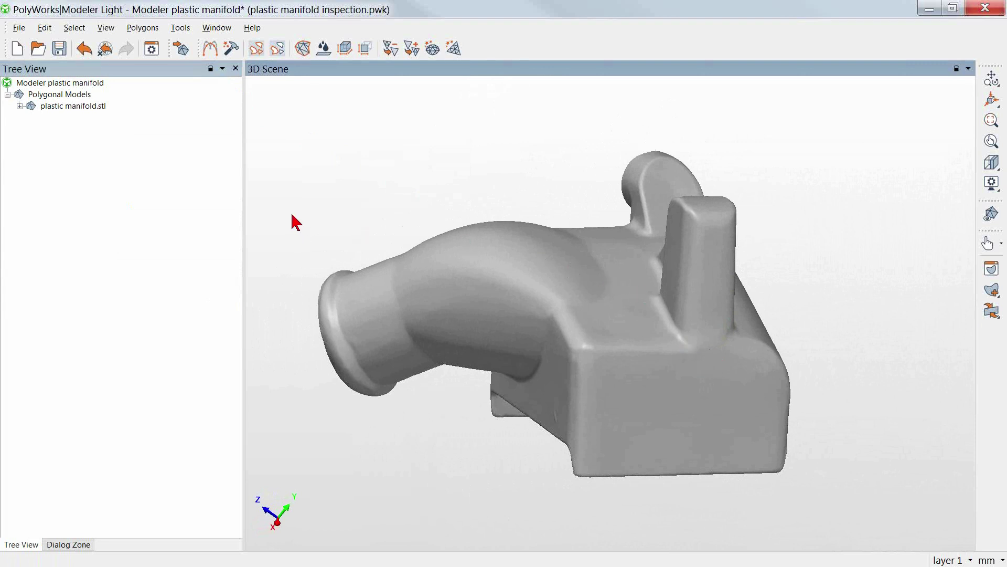
left_click(302, 53)
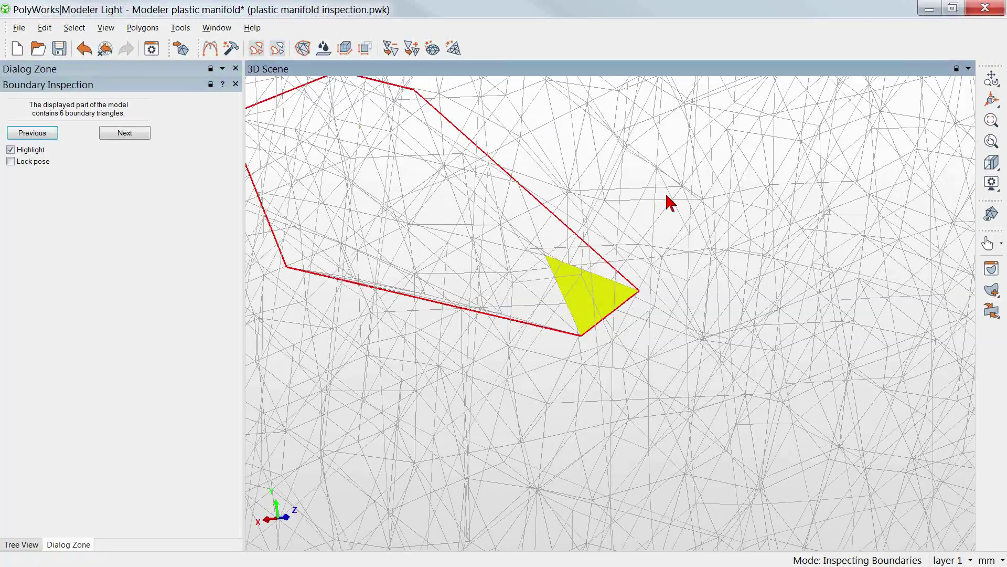
right_click_drag(749, 149, 663, 428)
left_click_drag(648, 345, 655, 300)
right_click_drag(619, 176, 633, 319)
middle_click_drag(634, 319, 840, 258)
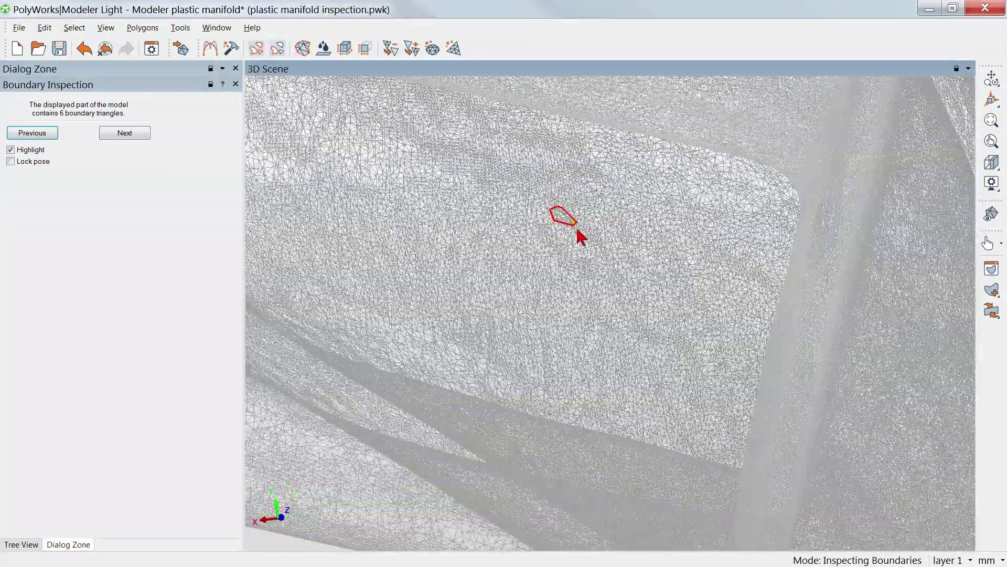
middle_click_drag(592, 263, 713, 301)
right_click_drag(695, 338, 688, 94)
middle_click_drag(659, 145, 483, 317)
left_click_drag(587, 351, 581, 347)
right_click_drag(579, 397, 536, 290)
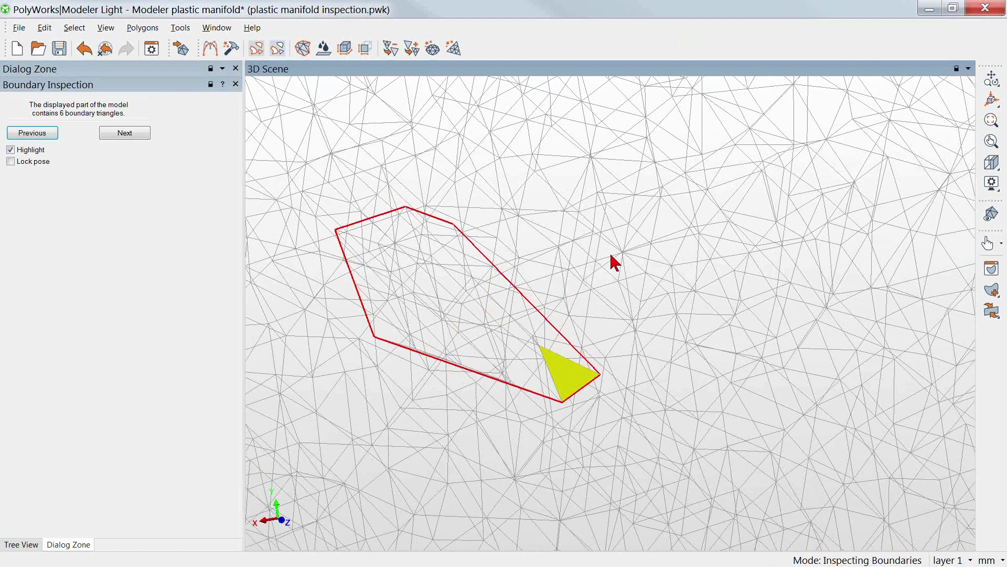
key("Escape")
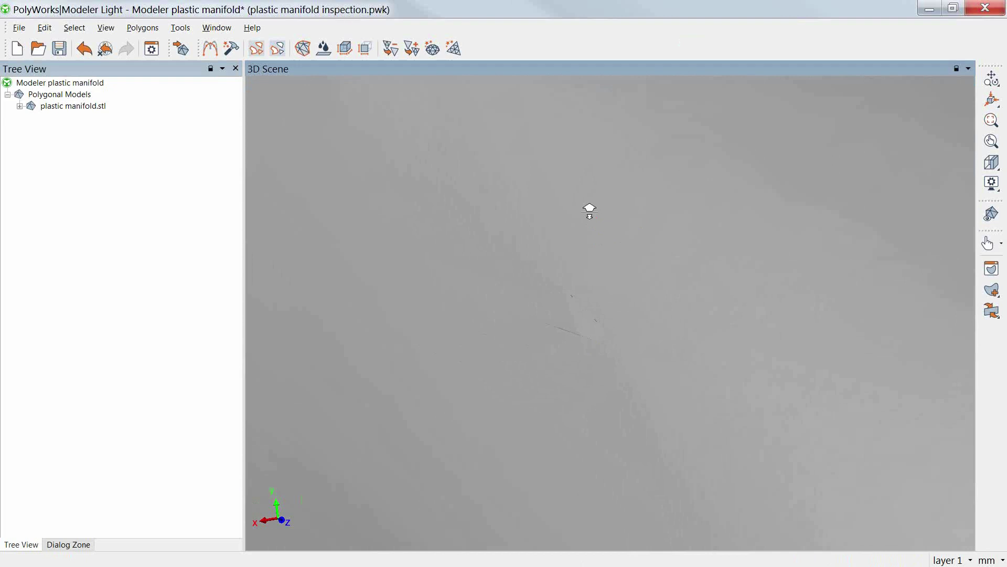
Step: Select the main manifold surface as an island, invert the selection to isolate the stray triangles, and delete them
right_click_drag(589, 211, 546, 548)
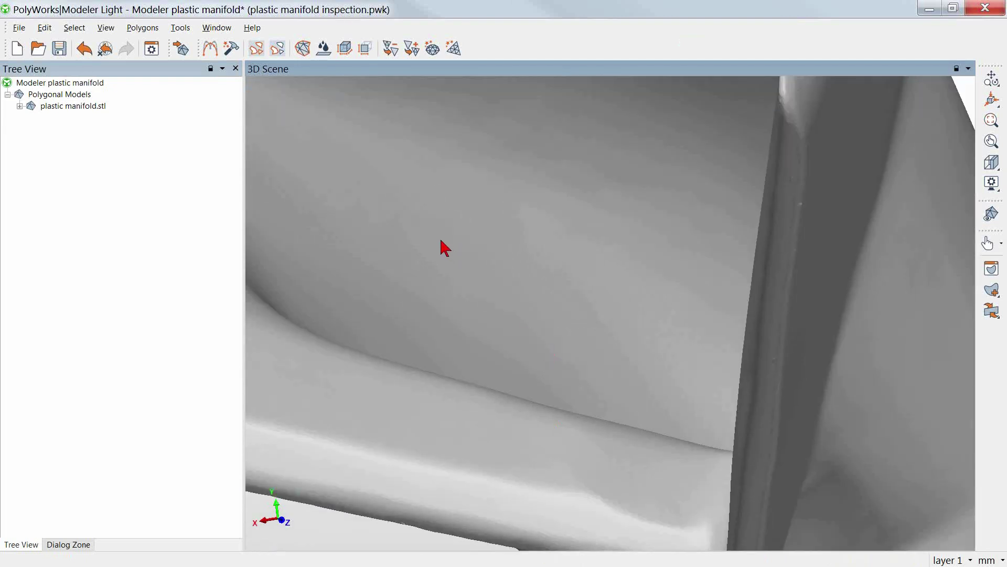
key("space")
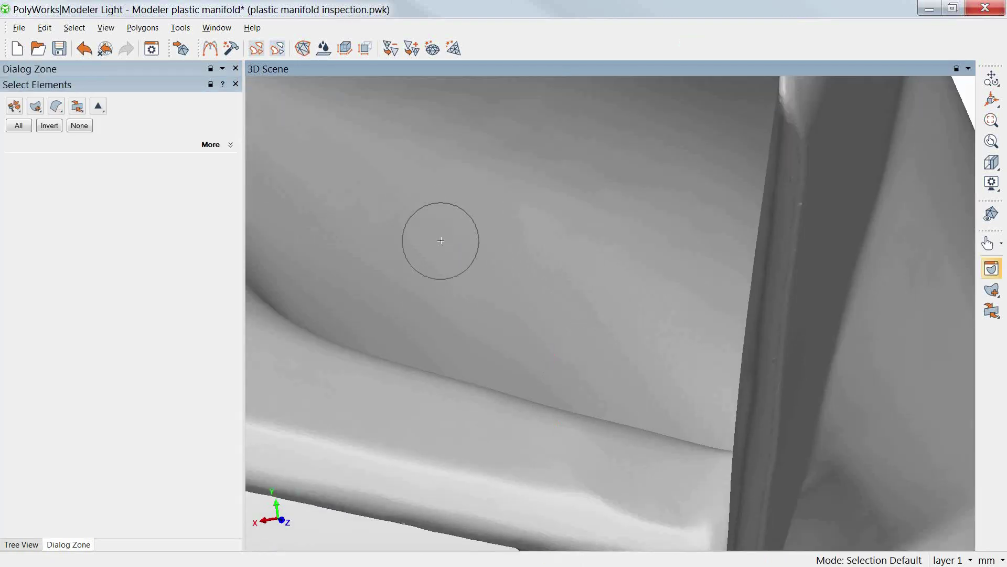
right_click(397, 241)
mouse_move(450, 256)
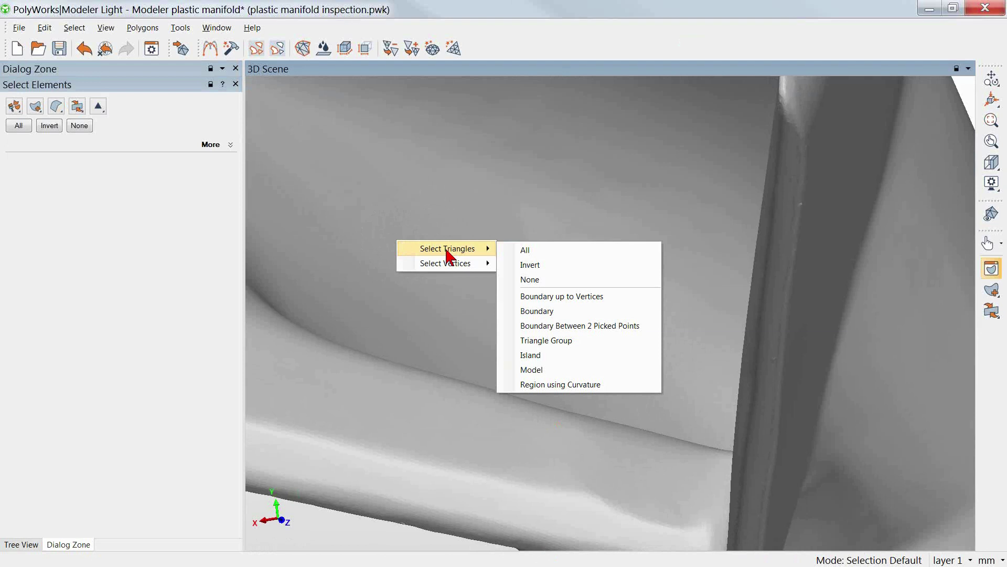
left_click(560, 362)
left_click(558, 354)
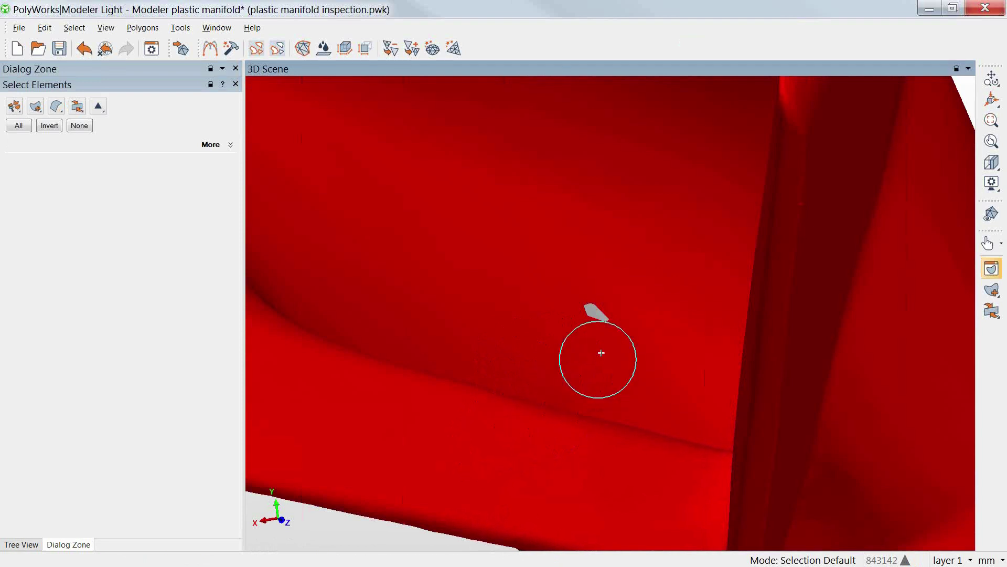
left_click(52, 131)
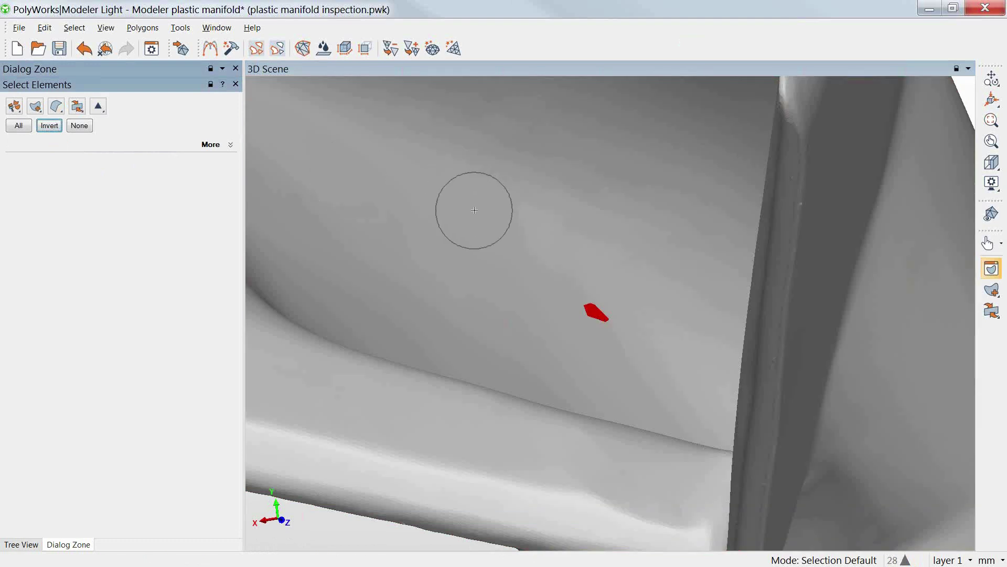
key("Escape")
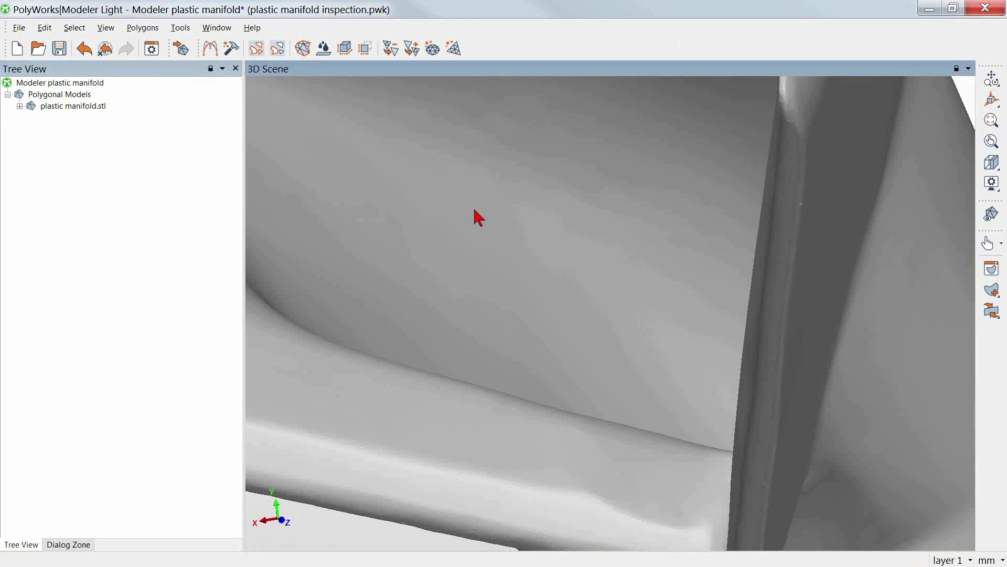
Step: Check whether the repaired manifold is watertight and look at the export options of plastic manifold.stl
scroll(474, 211, "down", 5)
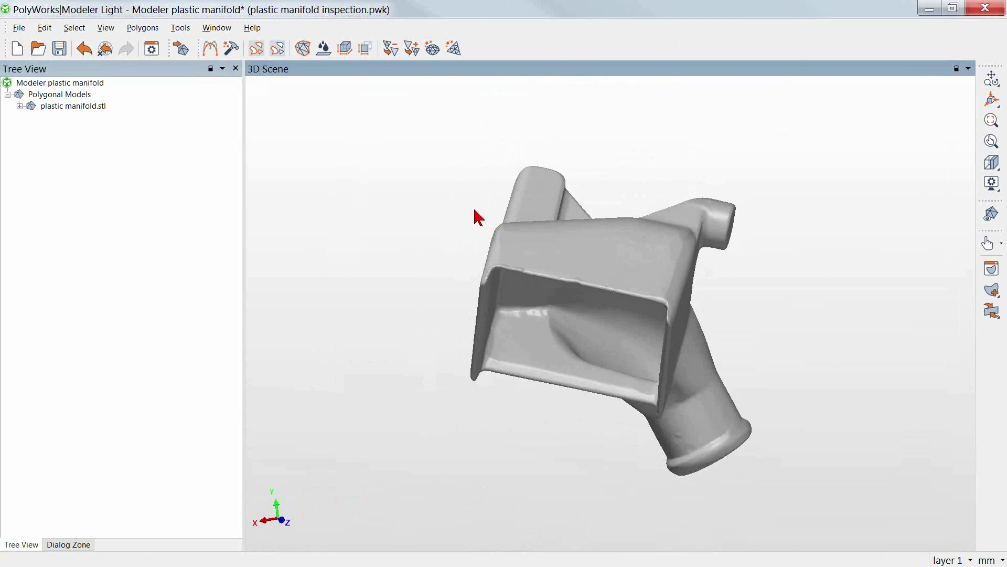
left_click_drag(586, 253, 608, 249)
middle_click_drag(605, 243, 622, 370)
right_click_drag(624, 376, 630, 341)
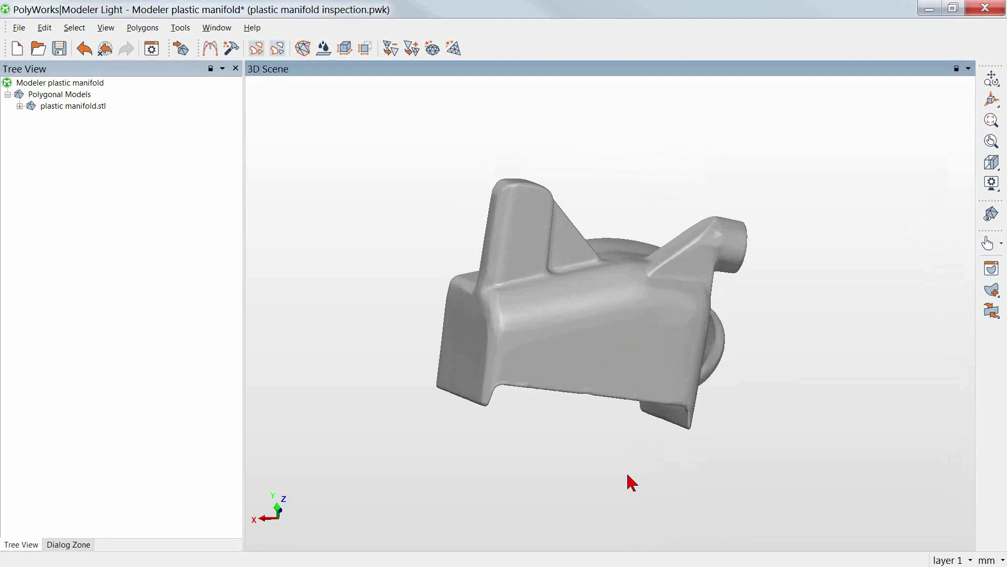
left_click(323, 53)
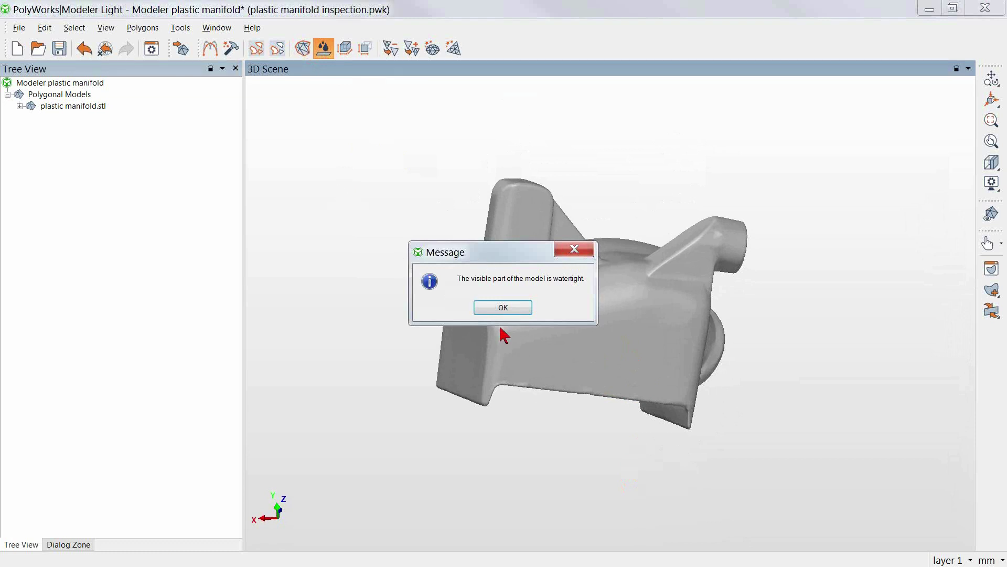
left_click(506, 308)
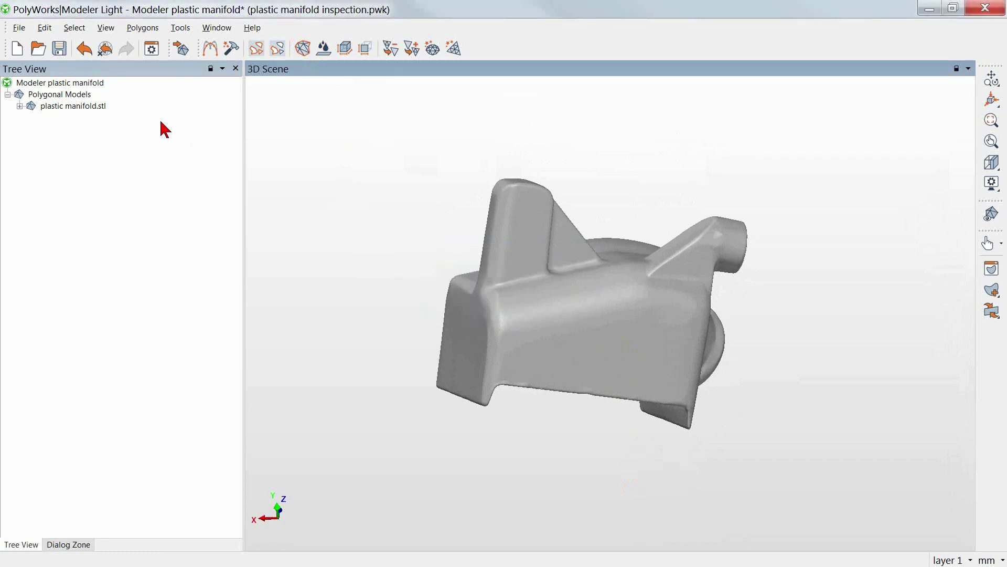
right_click(102, 105)
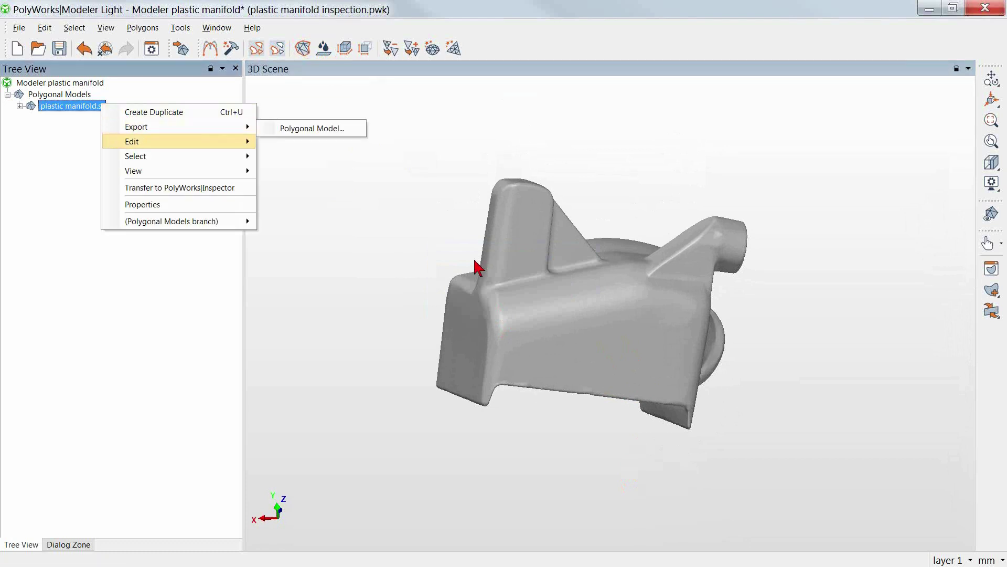
left_click(465, 161)
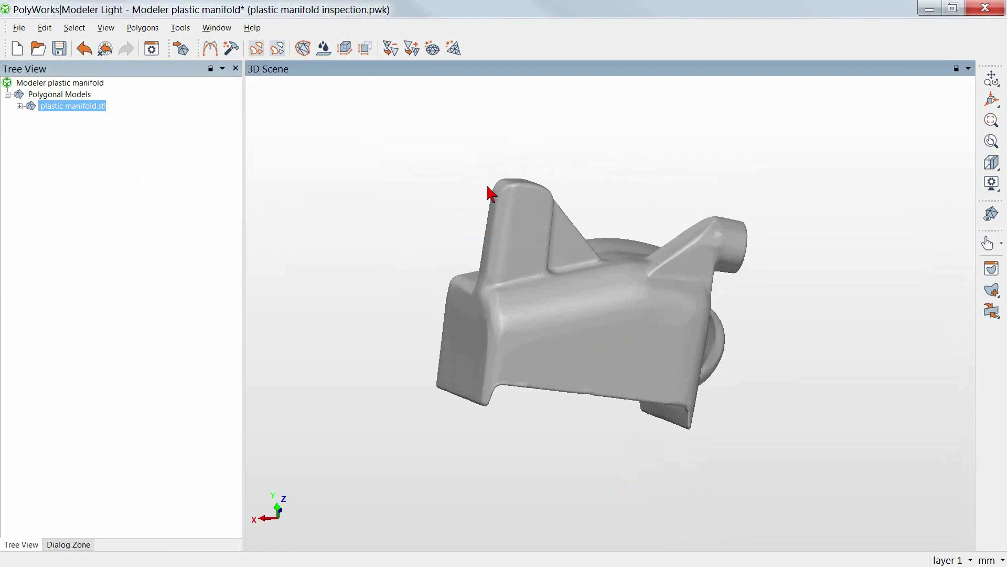
Step: Measure the volume of the whole plastic manifold model
middle_click_drag(544, 320, 605, 327)
middle_click_drag(383, 315, 649, 358)
left_click_drag(649, 359, 644, 363)
middle_click_drag(617, 387, 691, 363)
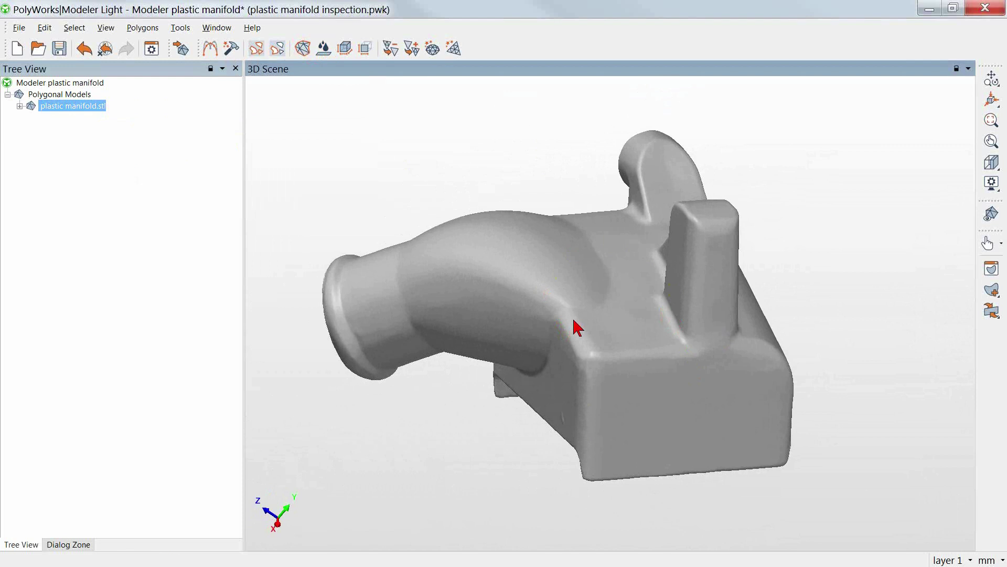
left_click(346, 55)
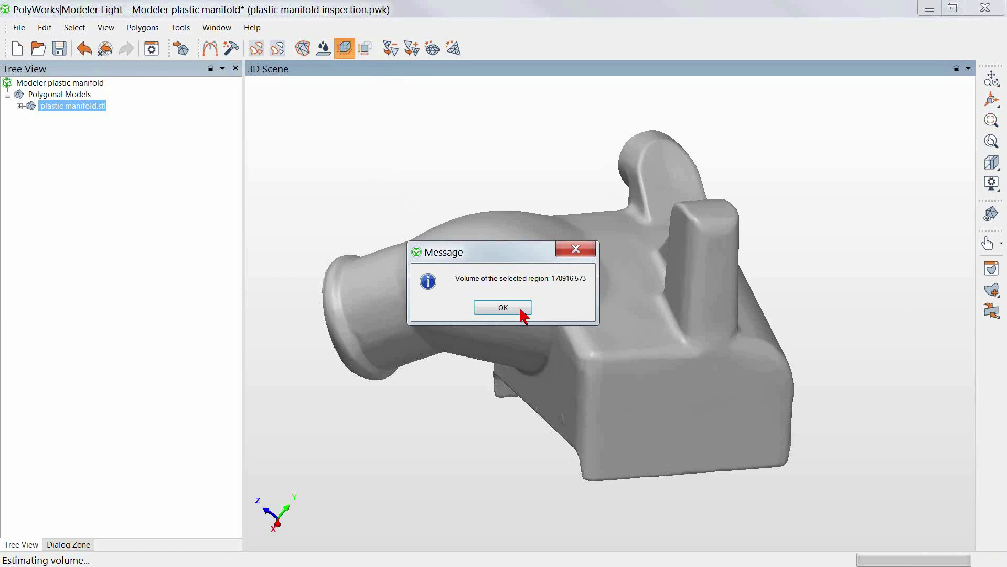
left_click(503, 310)
Step: Brush-select the flat end face of the box below the upright post, measure its area, and clear the selection
middle_click_drag(675, 448, 559, 186)
right_click_drag(559, 186, 556, 166)
left_click_drag(643, 299, 627, 273)
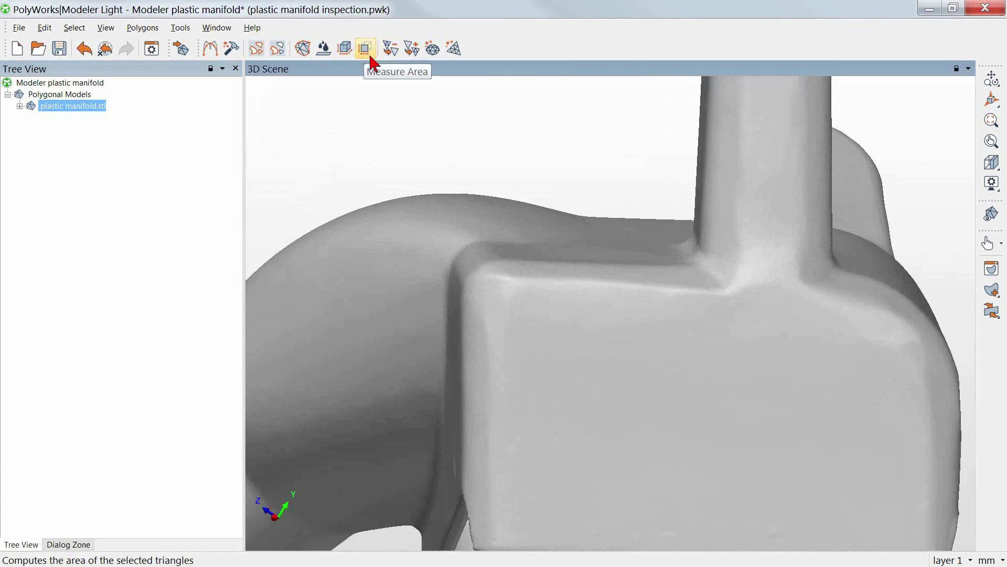
middle_click_drag(666, 377, 668, 317)
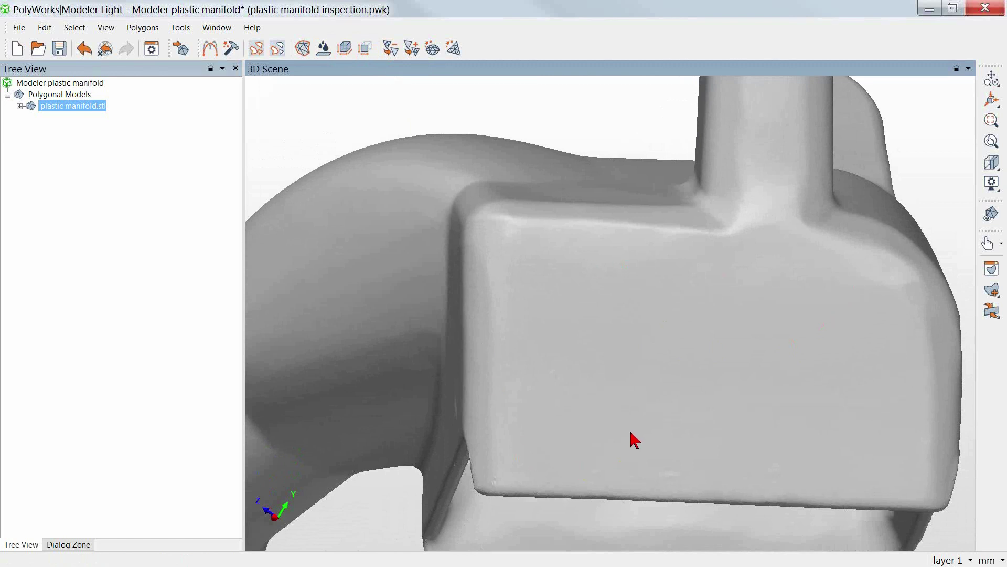
key("shift+e")
mouse_move(861, 297)
left_mouse_down()
mouse_move(587, 269)
mouse_move(548, 281)
mouse_move(533, 386)
mouse_move(551, 422)
mouse_move(881, 443)
mouse_move(877, 328)
mouse_move(722, 321)
mouse_move(602, 336)
mouse_move(827, 392)
left_mouse_up()
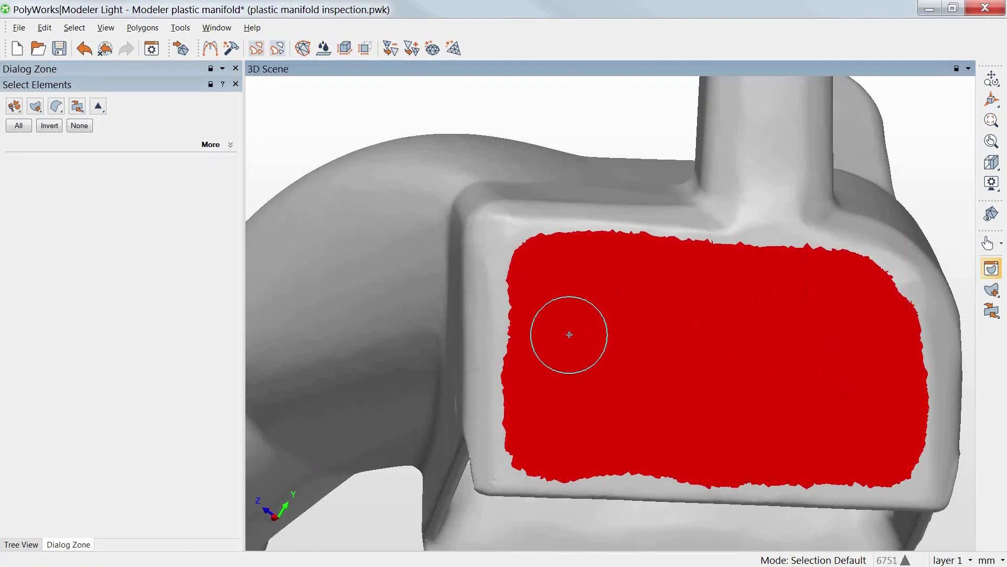
left_click(367, 48)
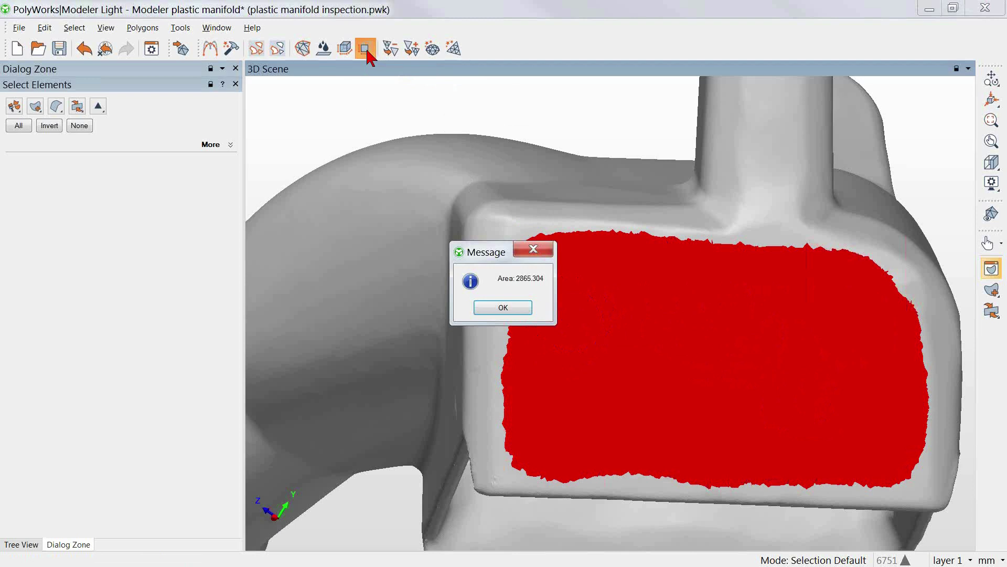
left_click(503, 307)
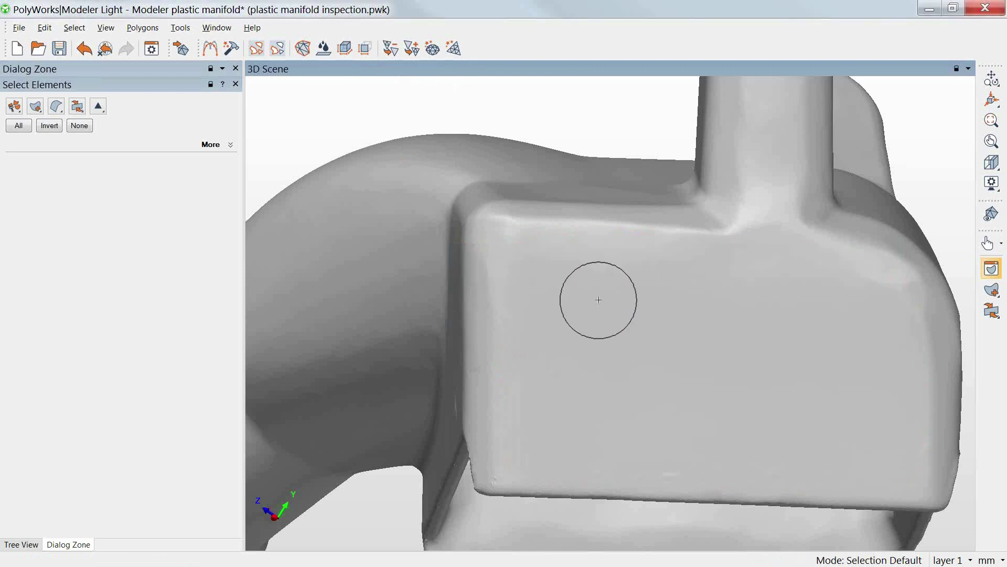
key("Escape")
Step: Display the manifold's triangle wireframe and examine the mesh density around the pipe and box
scroll(623, 376, "down", 5)
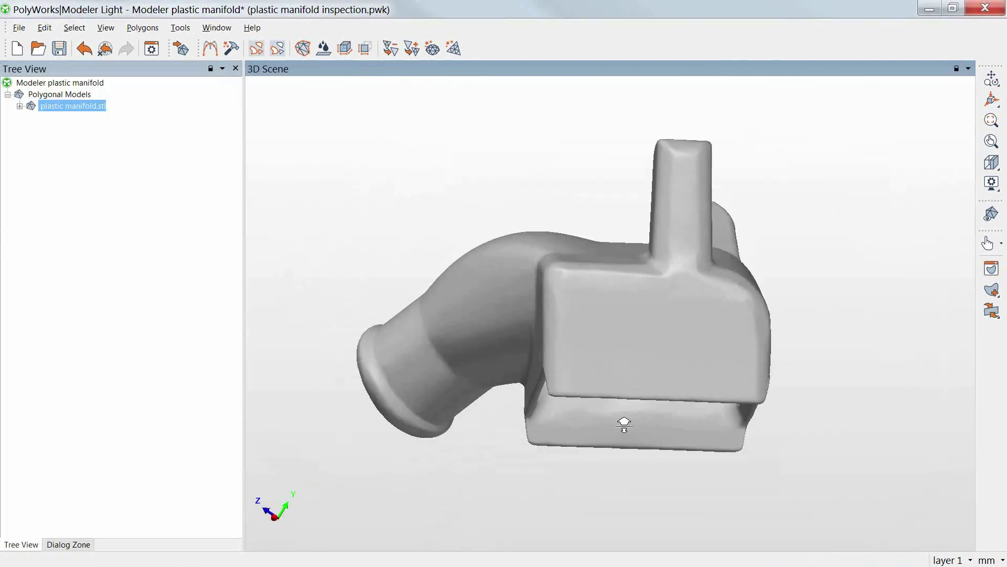
left_click_drag(670, 348, 680, 367)
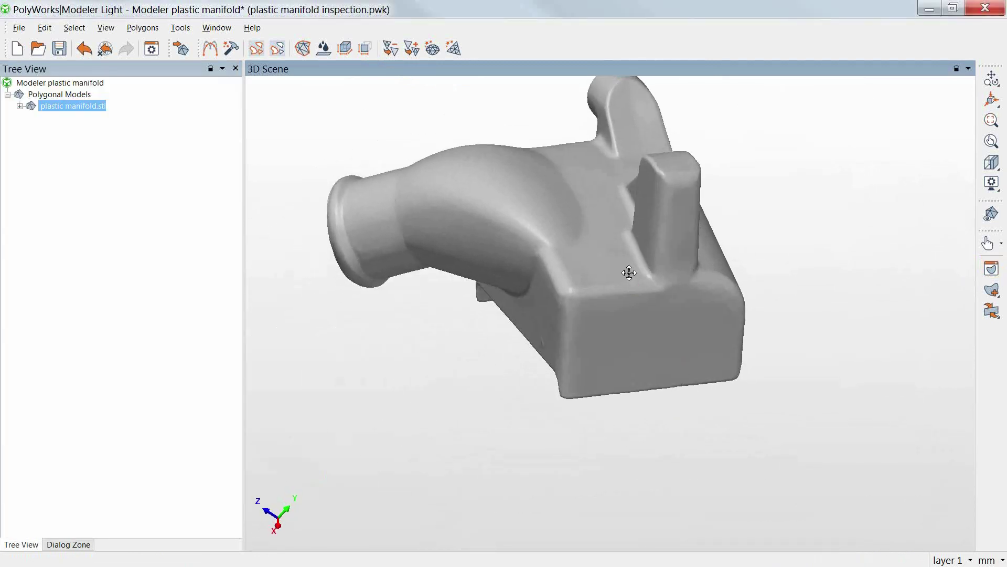
middle_click_drag(630, 274, 673, 354)
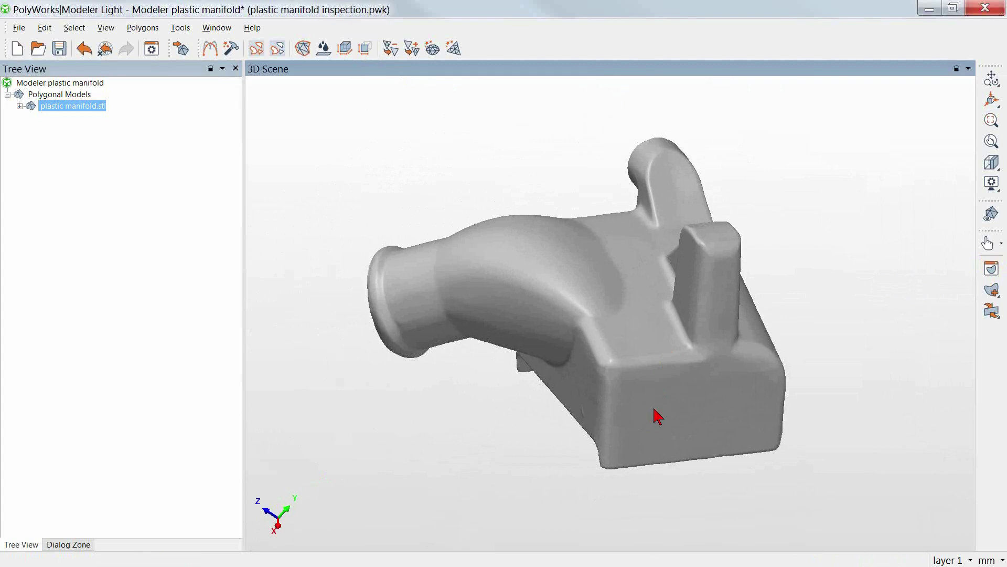
key("w")
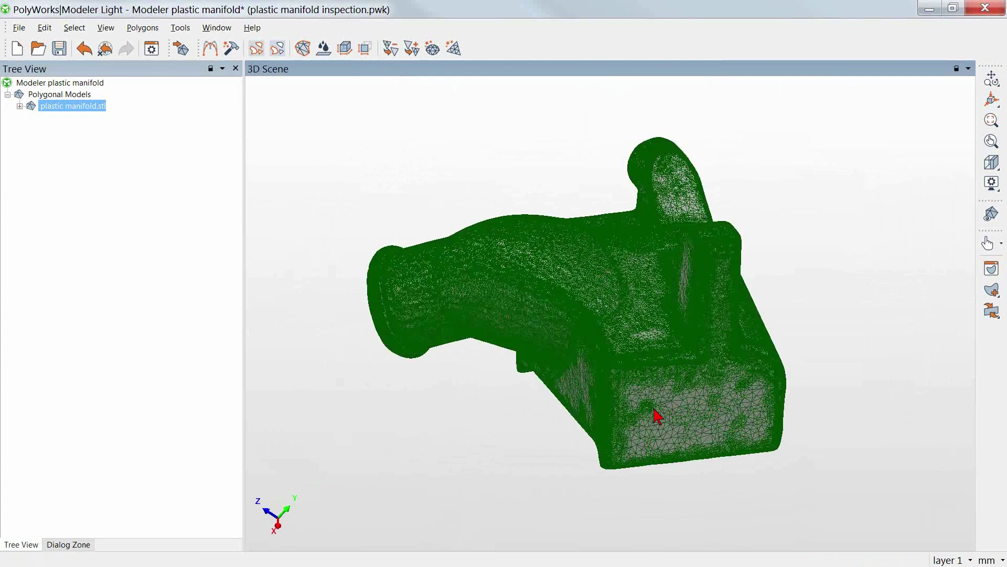
right_click_drag(663, 478, 638, 293)
middle_click_drag(672, 312, 691, 320)
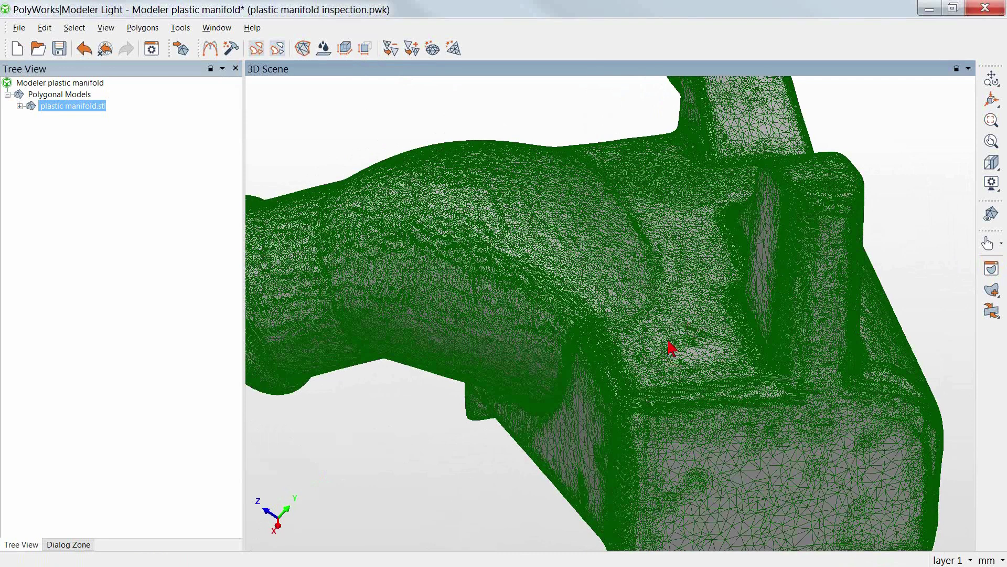
Step: Look up the triangle count in the model properties of plastic manifold.stl
right_click(74, 109)
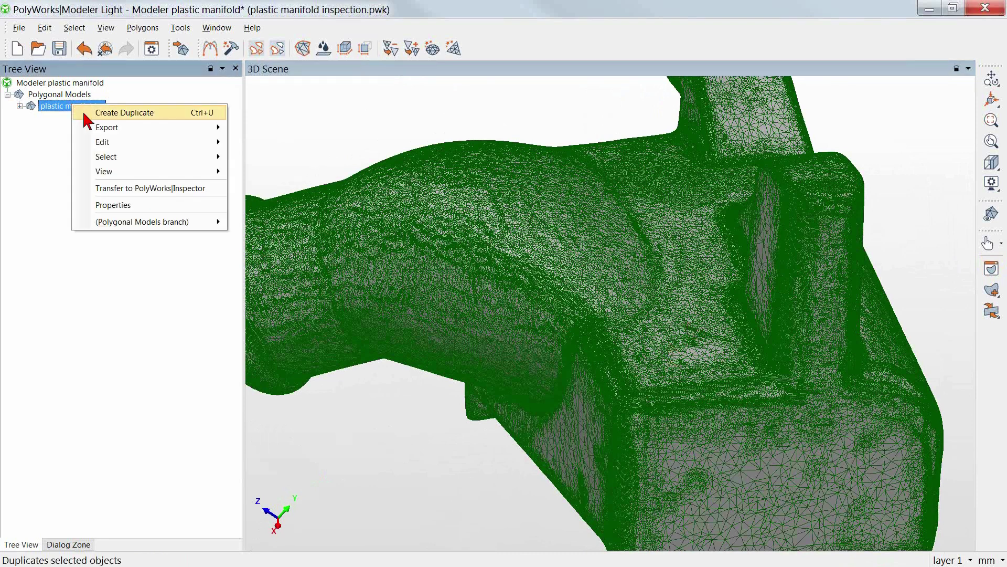
left_click(130, 208)
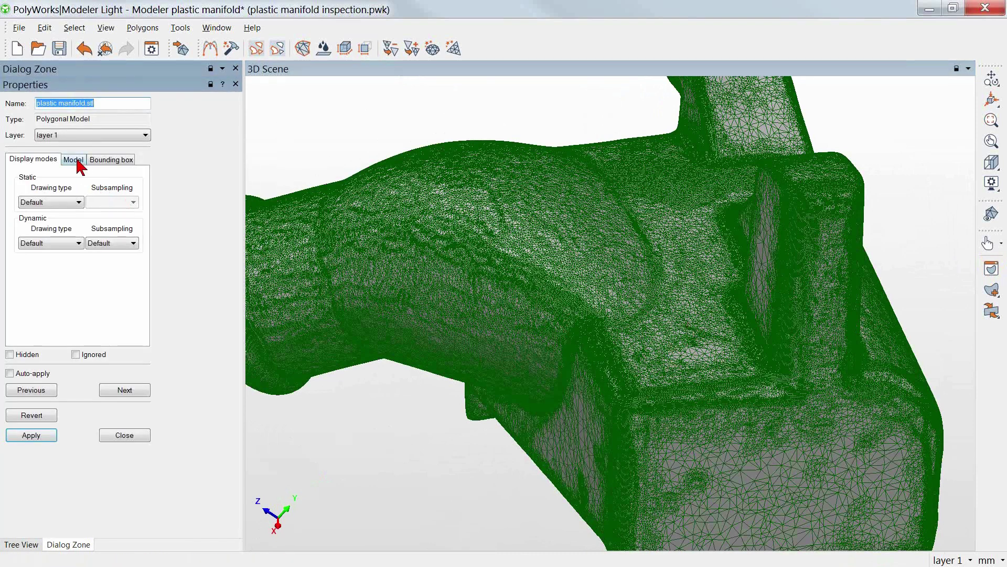
left_click(75, 160)
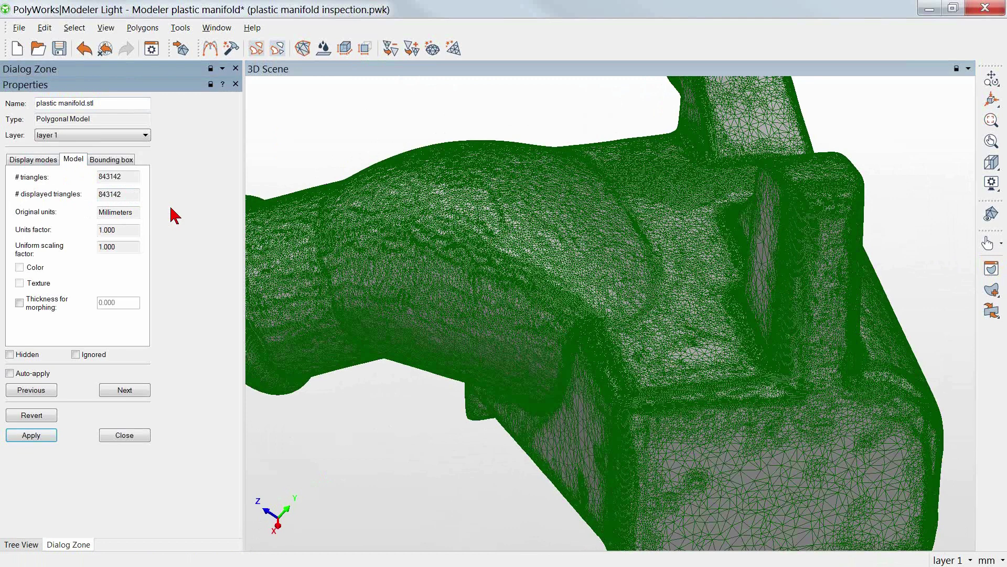
right_click_drag(488, 146, 475, 248)
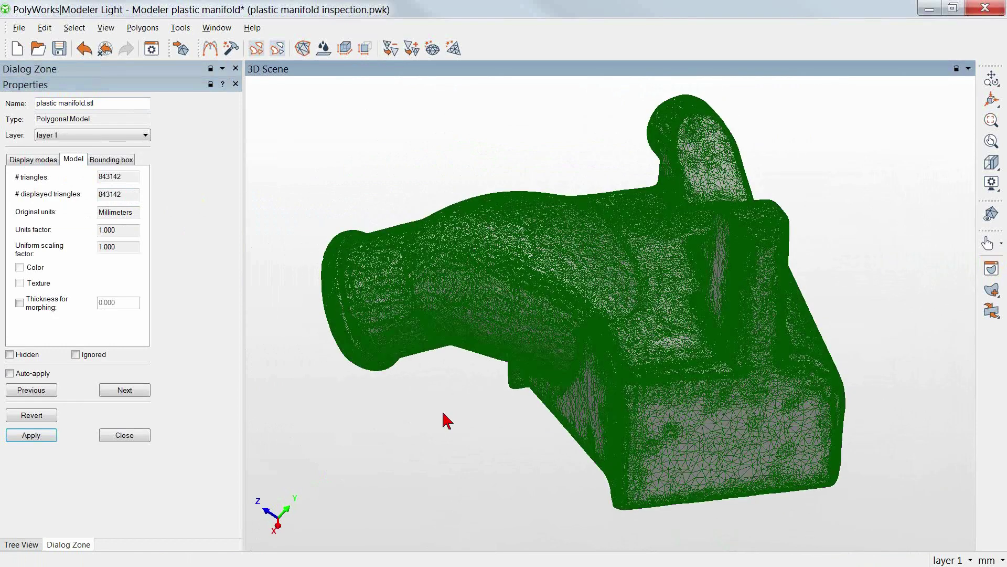
Step: Reduce the manifold's triangles using the Tolerance method with a specific tolerance of 0.010 mm
left_click(393, 54)
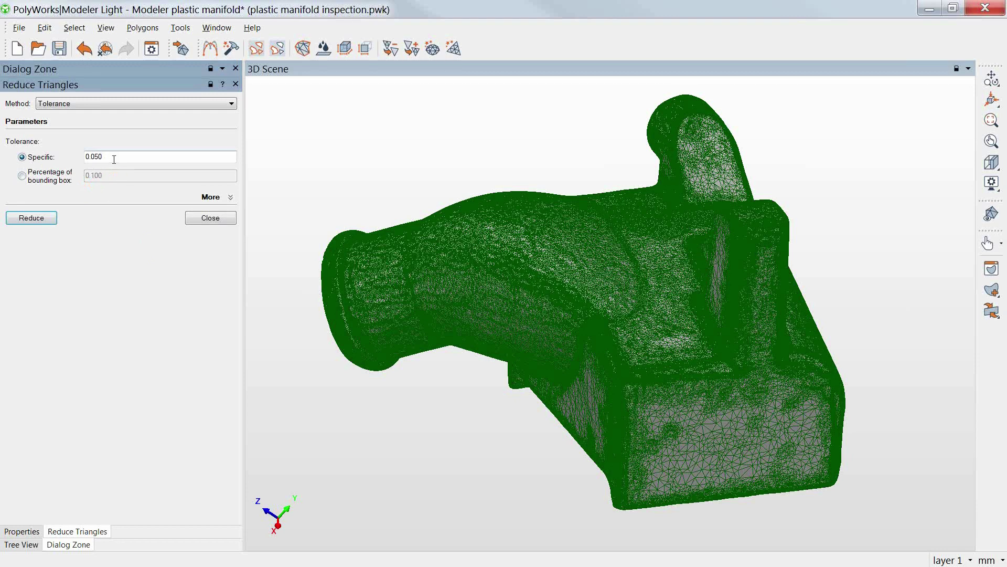
left_click_drag(114, 158, 94, 157)
type("1")
left_click(30, 219)
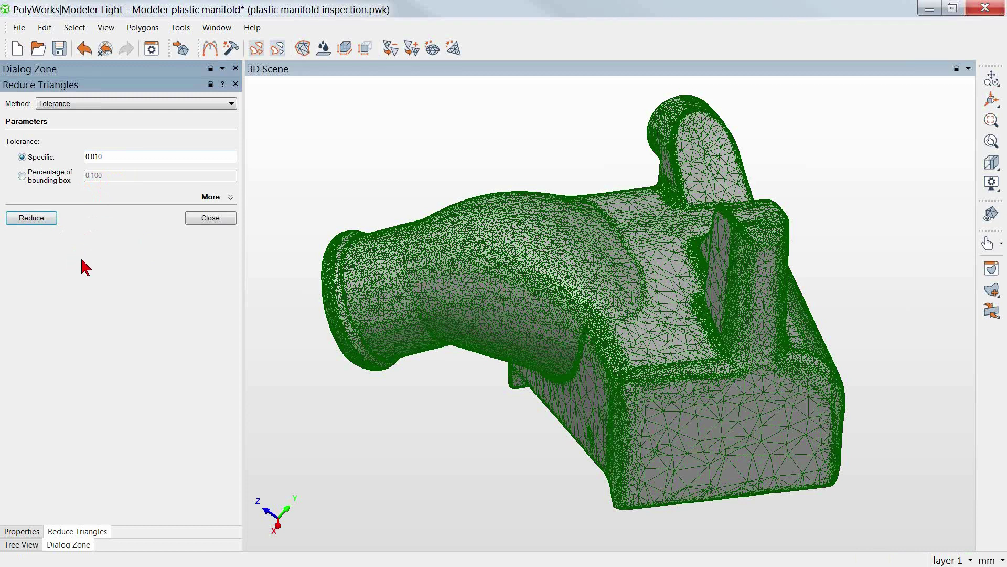
Step: Look up the reduced model's triangle count in its properties, and close the properties and triangle reduction dialogs
left_click(23, 531)
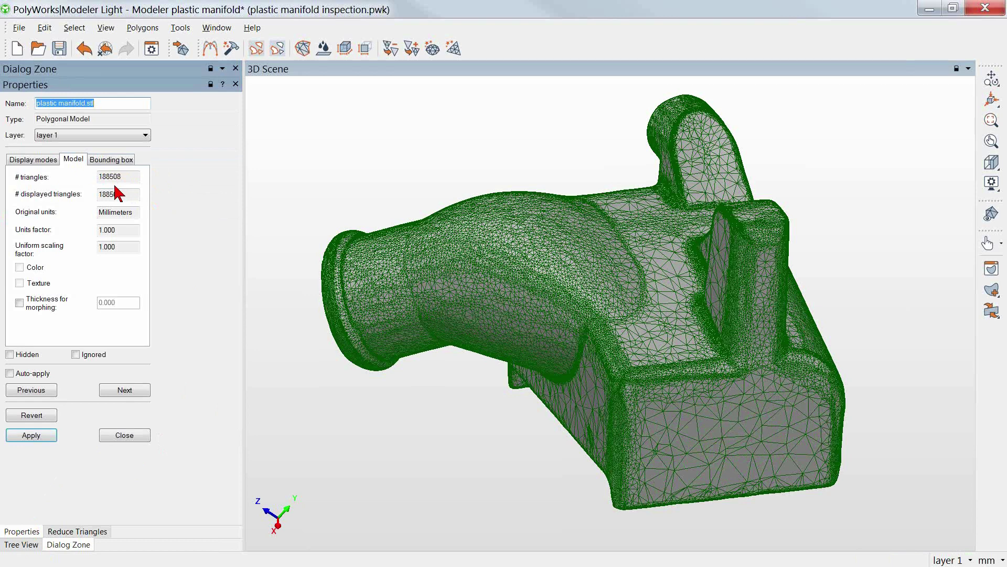
left_click(138, 437)
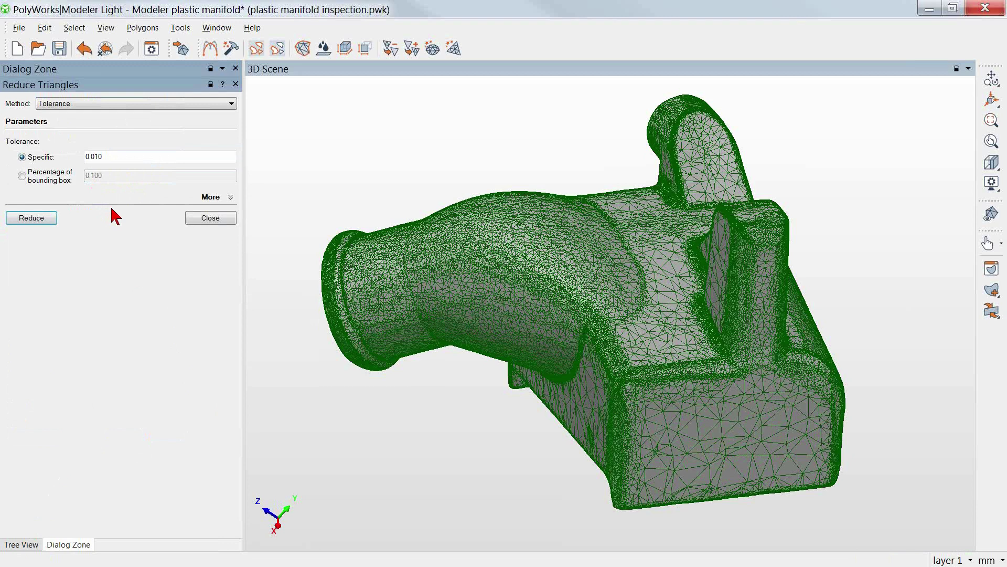
left_click(225, 220)
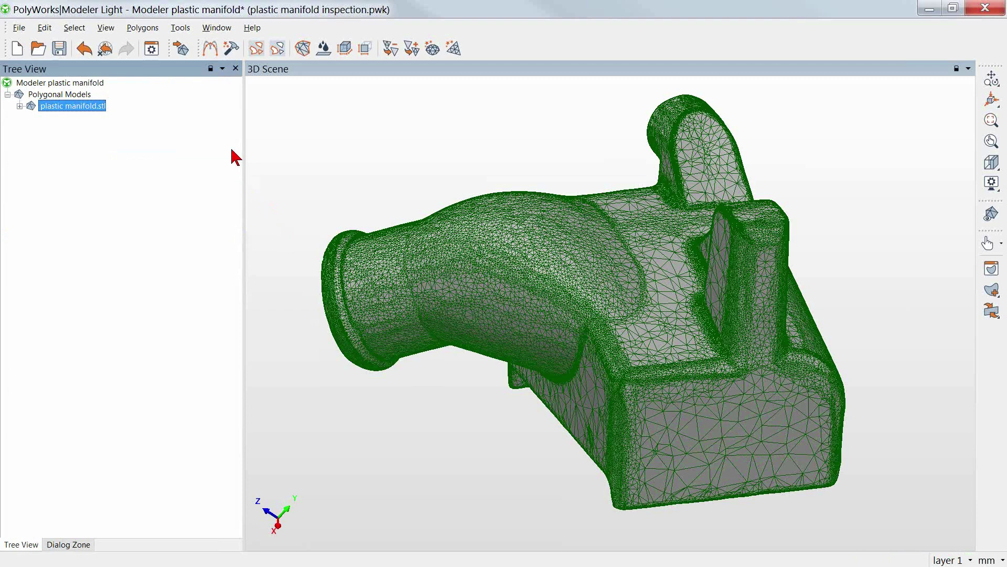
Step: Examine the commands for transferring plastic manifold.stl to PolyWorks|Inspector and back to PolyWorks|Modeler, leaving both unused
right_click(73, 114)
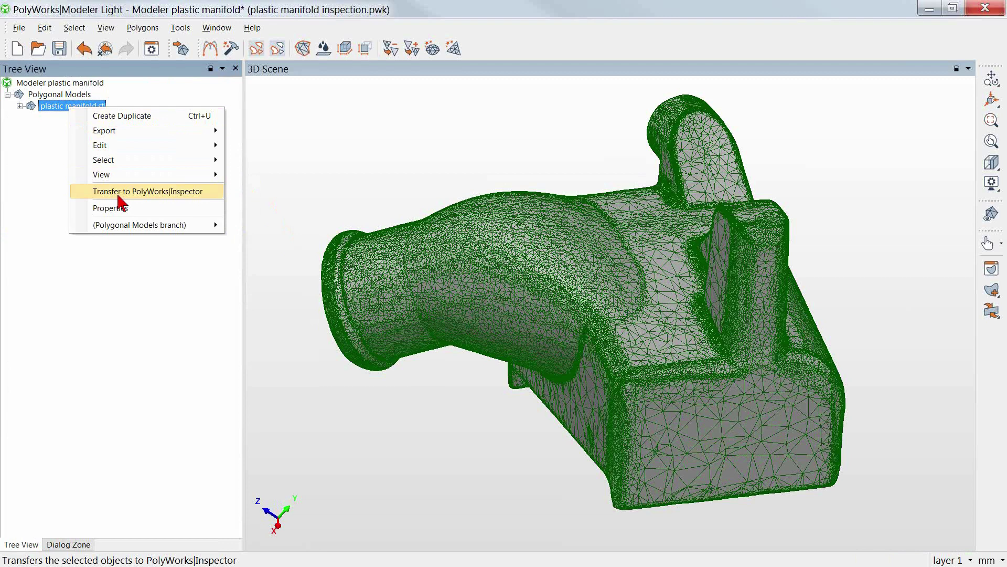
left_click(161, 299)
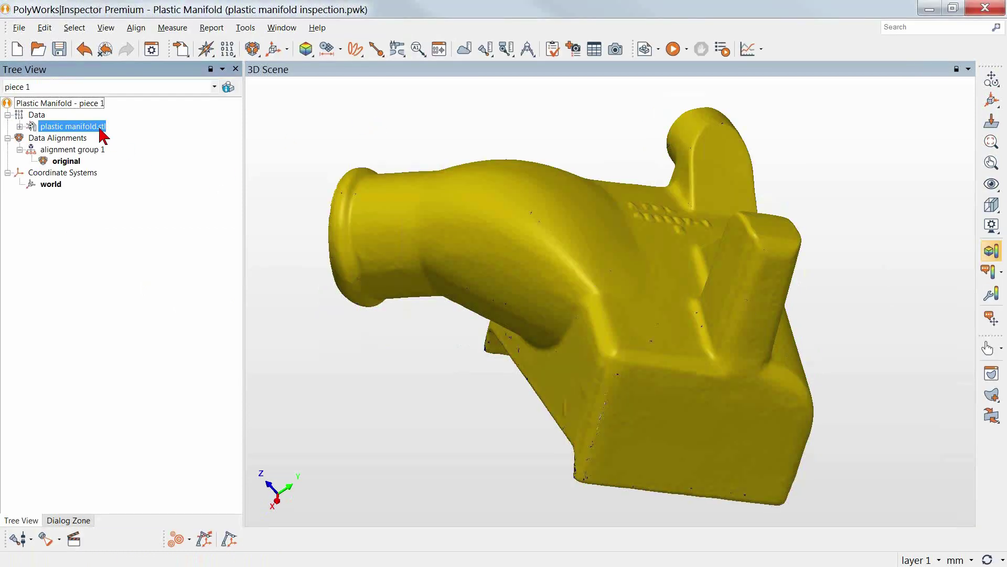
right_click(100, 128)
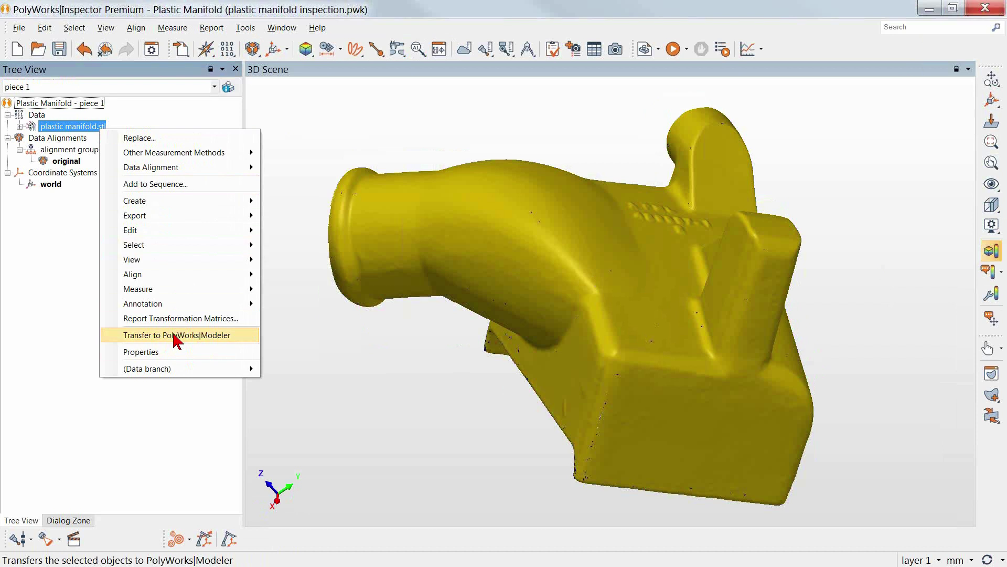
left_click(549, 112)
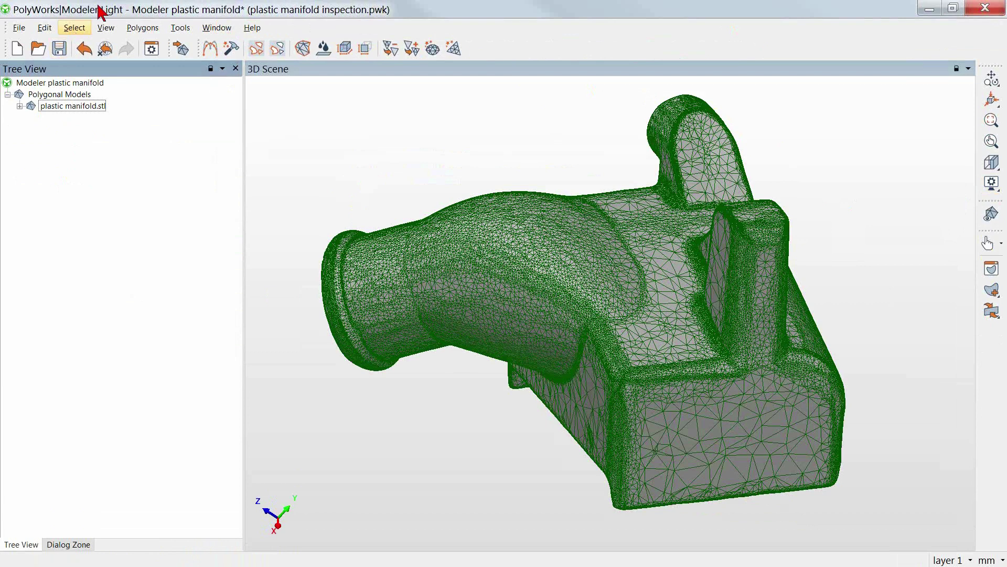
Step: Measure the volume of the reduced plastic manifold model and repeat the measurement
left_click(346, 53)
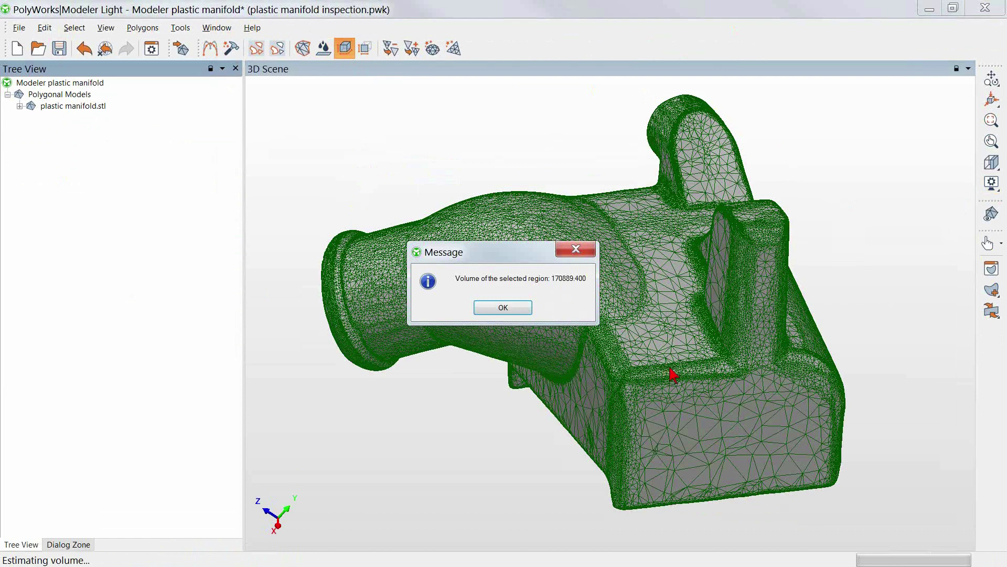
left_click(576, 251)
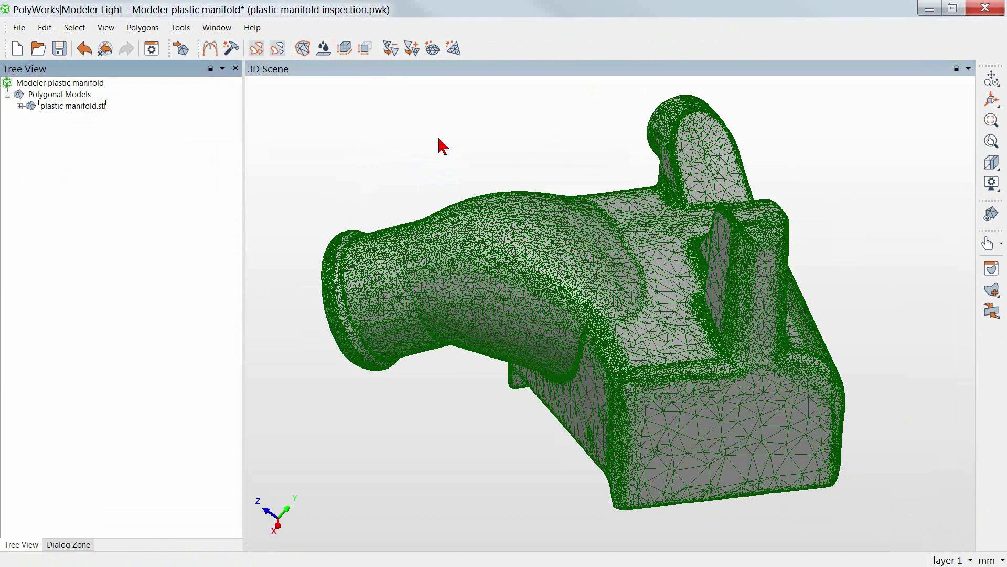
left_click(342, 51)
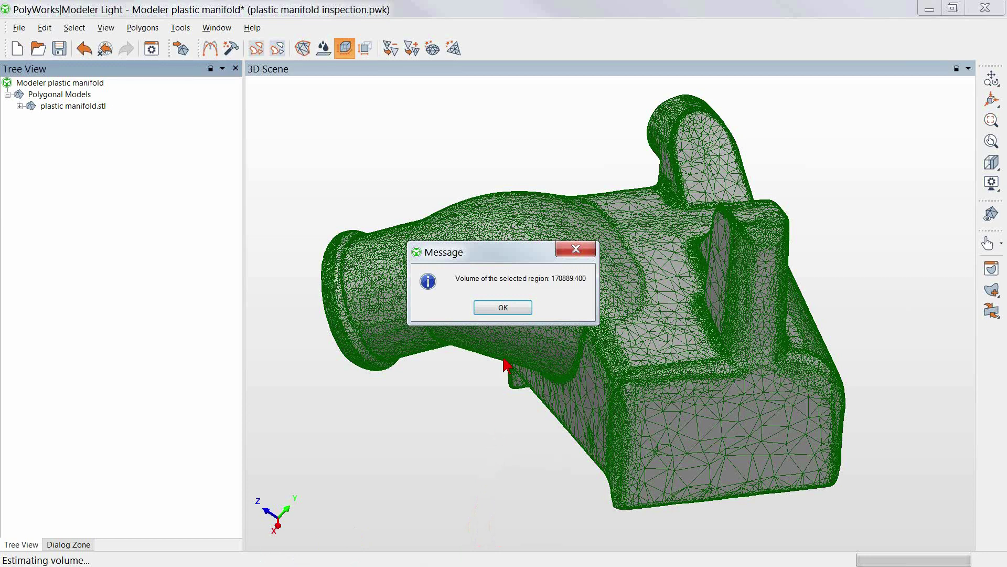
left_click(502, 308)
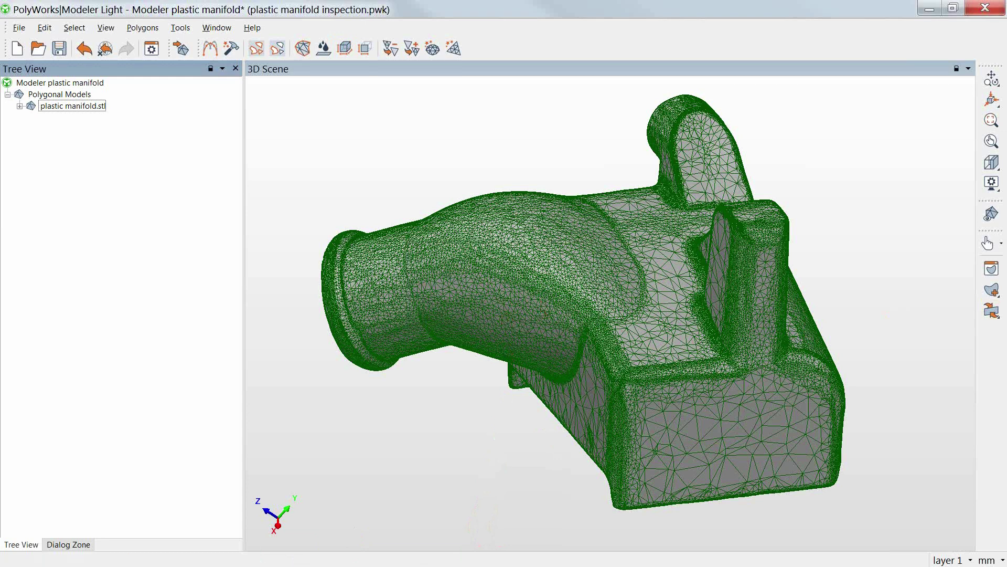
Step: Minimize the open PolyWorks windows and return to the webinar presentation
left_click(934, 11)
left_click(932, 10)
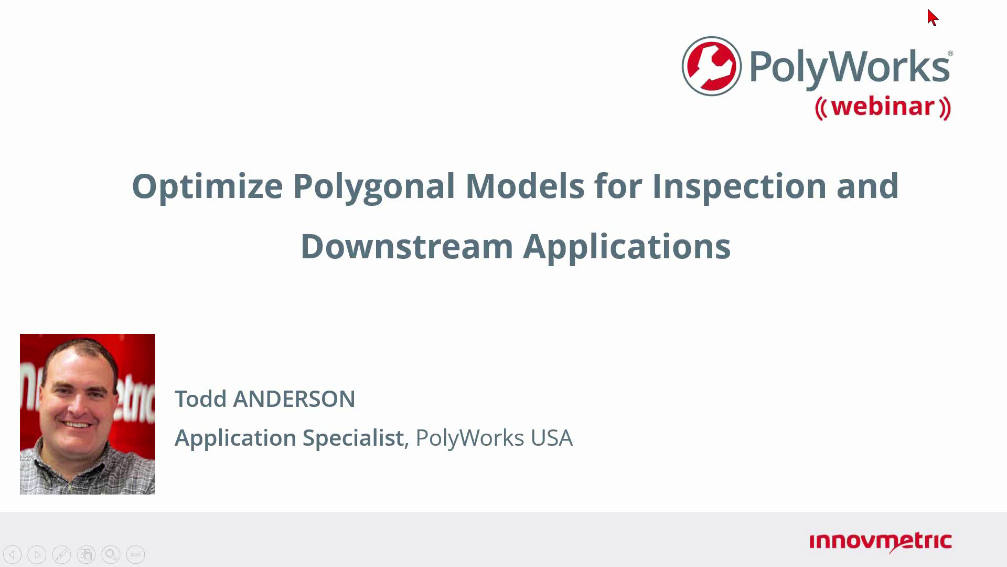